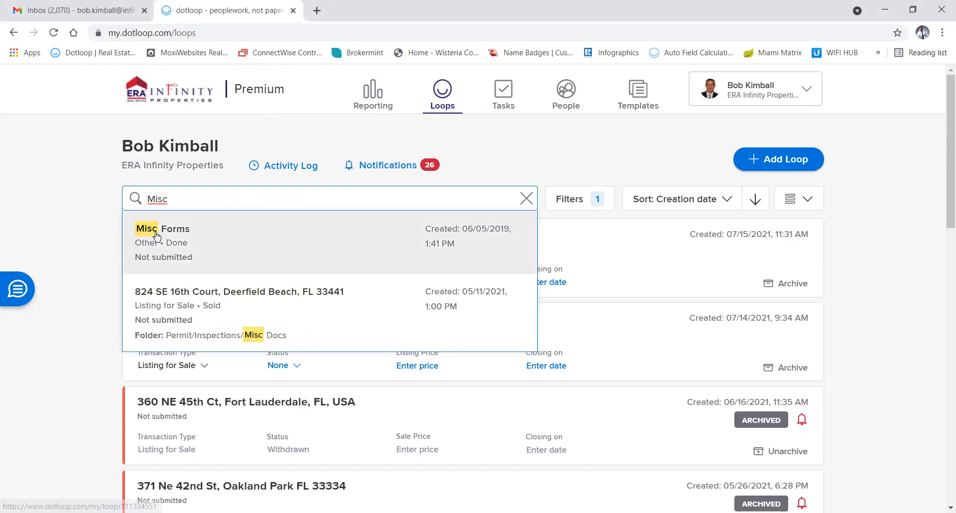
pyautogui.click(153, 227)
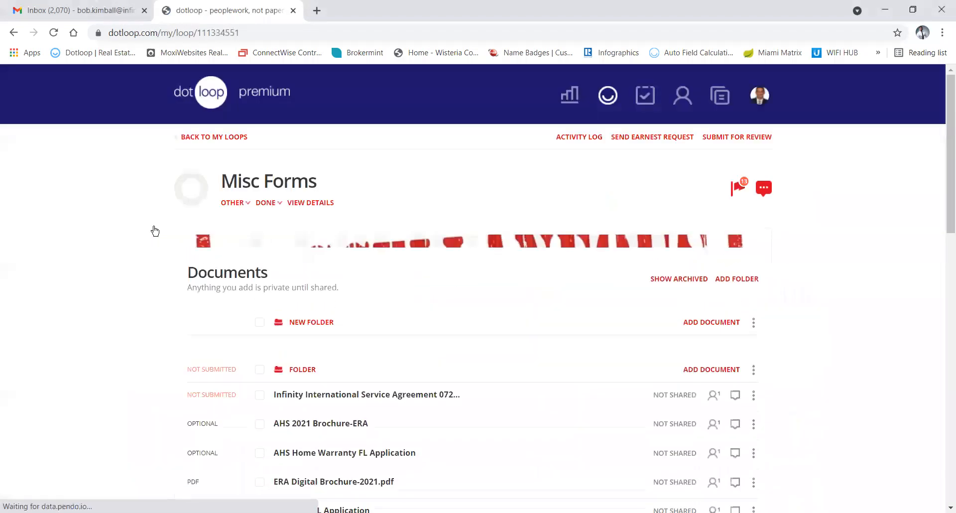
pyautogui.scroll(-3, 453, 290)
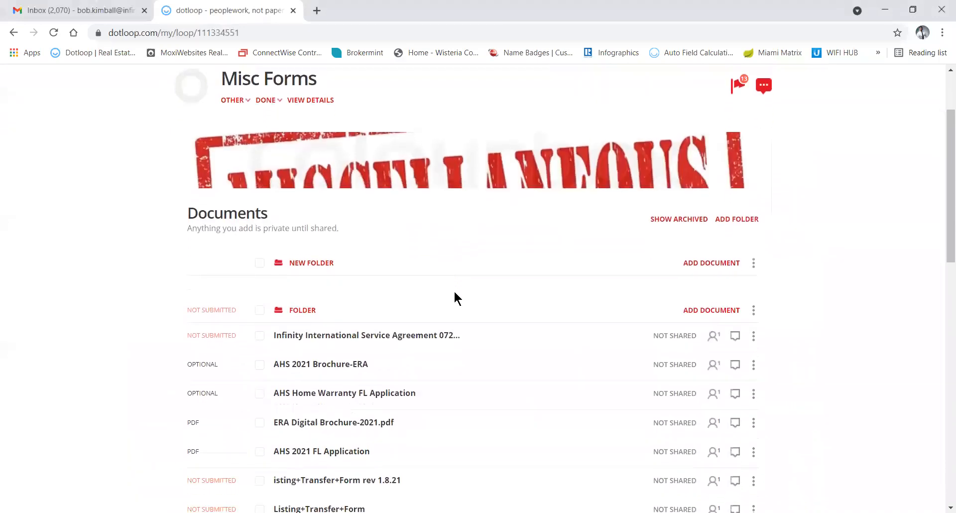
pyautogui.scroll(1, 382, 278)
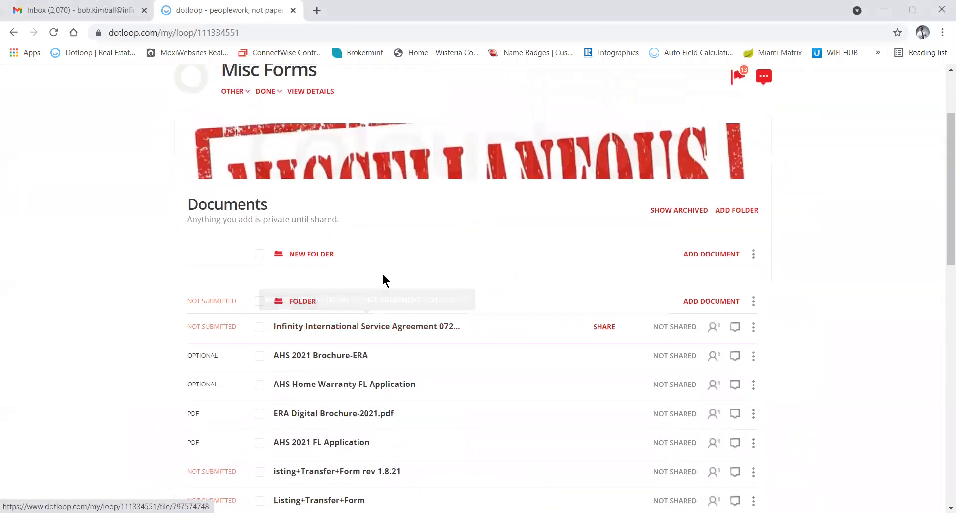
pyautogui.click(709, 254)
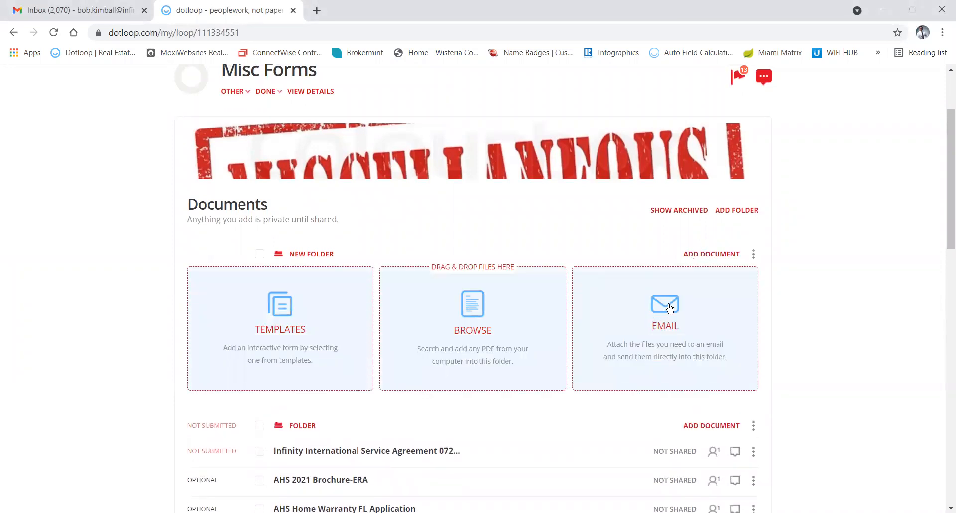
pyautogui.click(669, 308)
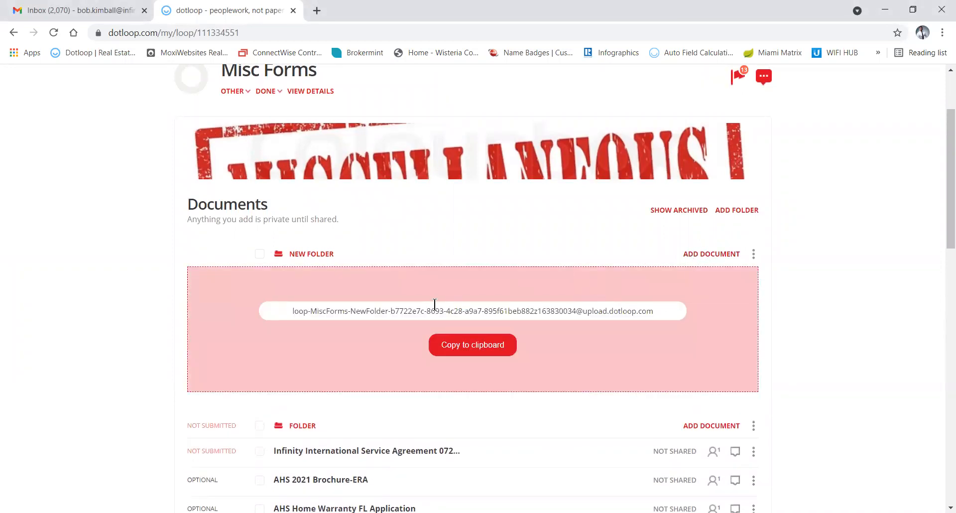
pyautogui.click(465, 345)
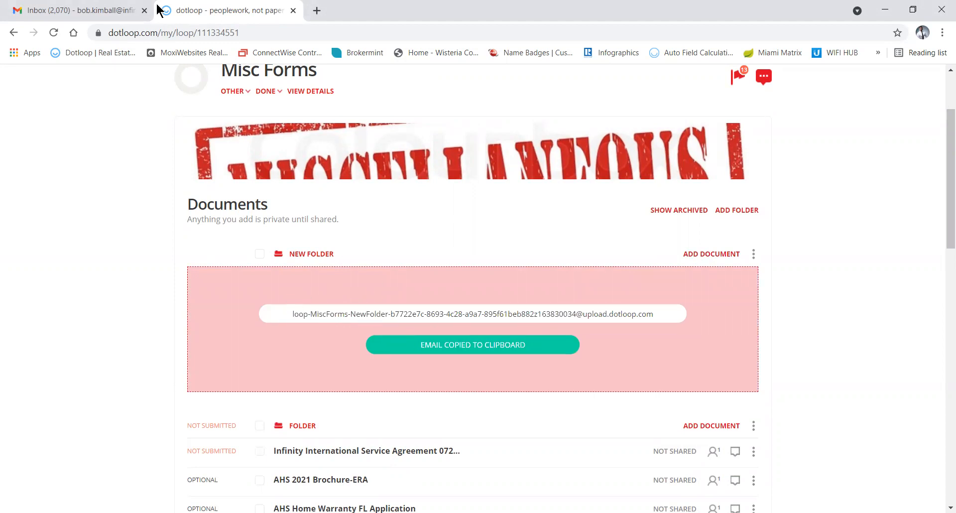
# Forward the scanner's PDF email from Gmail to the copied dotloop upload address.
pyautogui.click(106, 13)
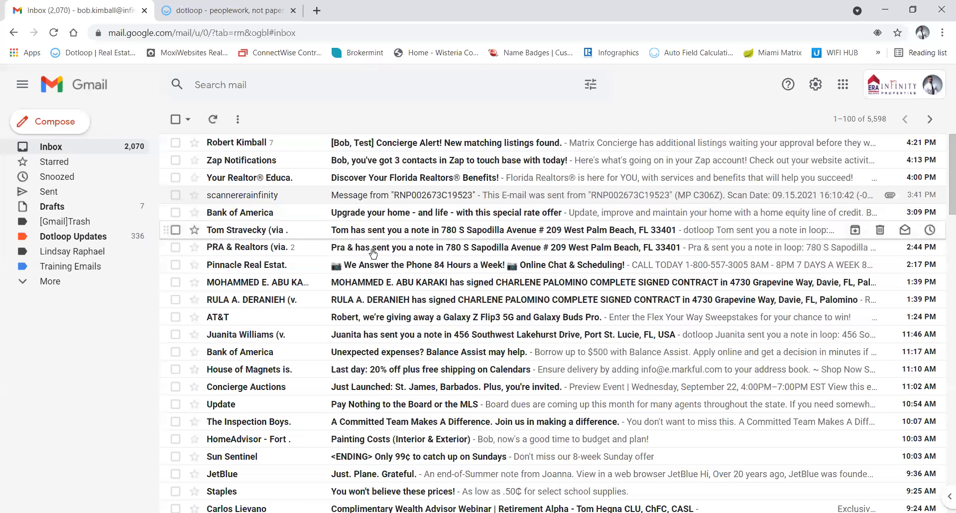
pyautogui.click(373, 197)
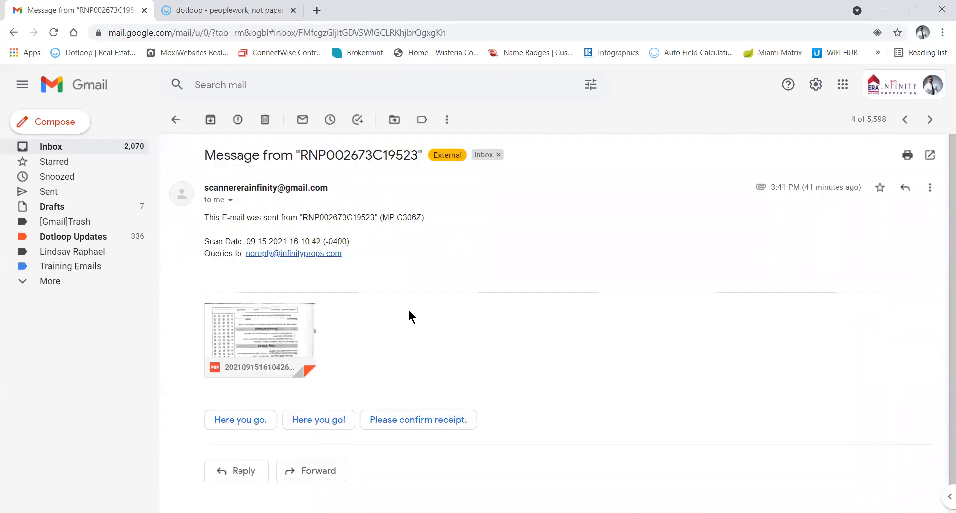
pyautogui.click(308, 471)
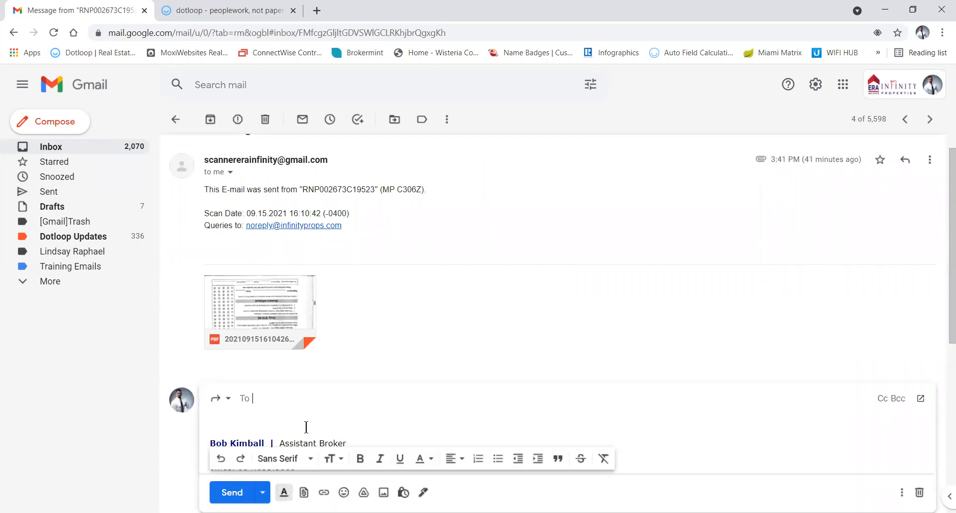
pyautogui.hotkey('ctrl', 'v')
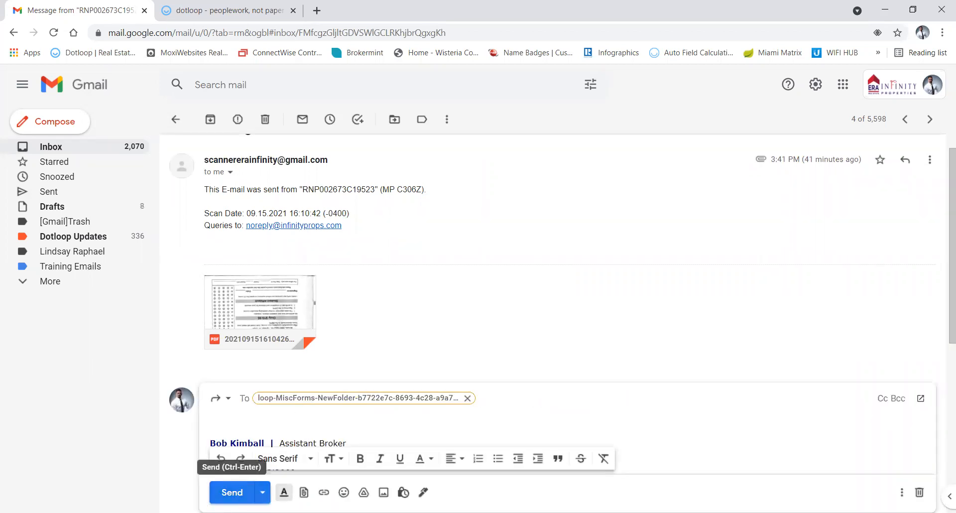
pyautogui.click(231, 493)
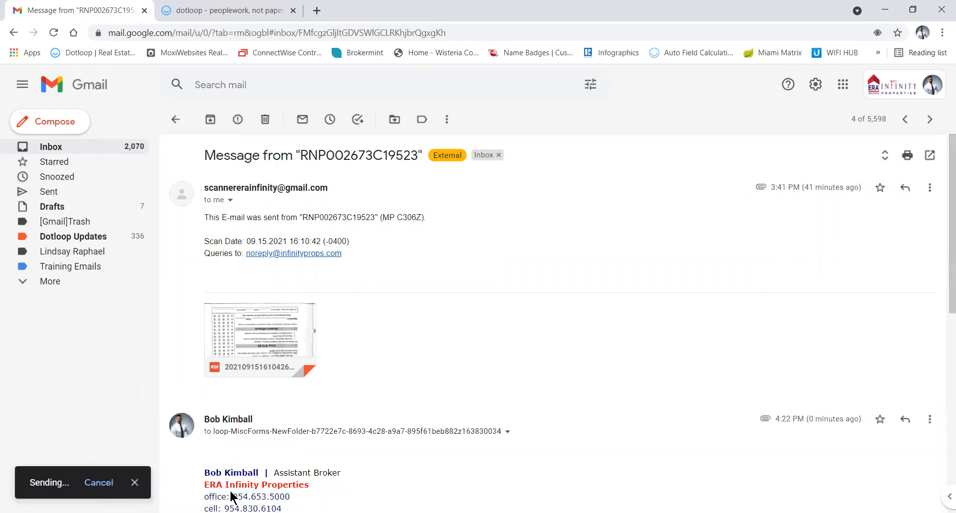
pyautogui.moveTo(261, 312)
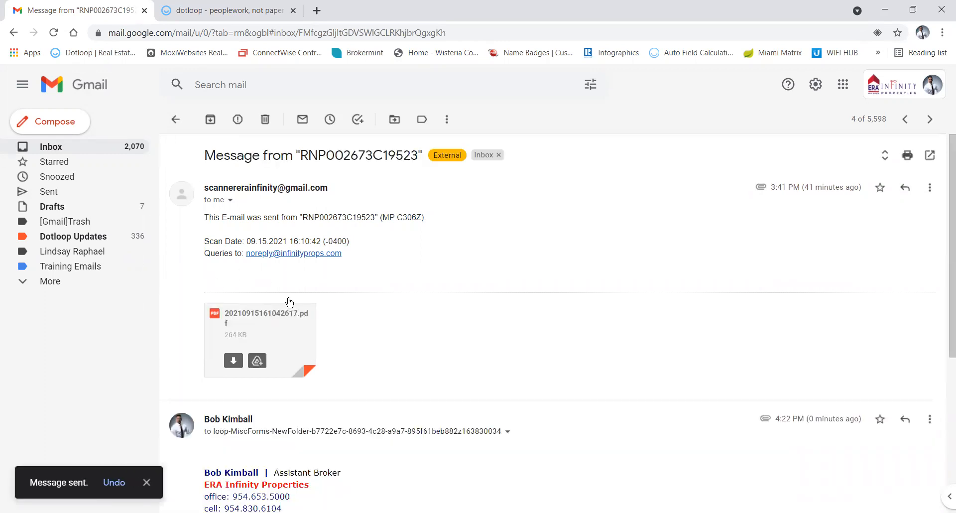
pyautogui.click(221, 7)
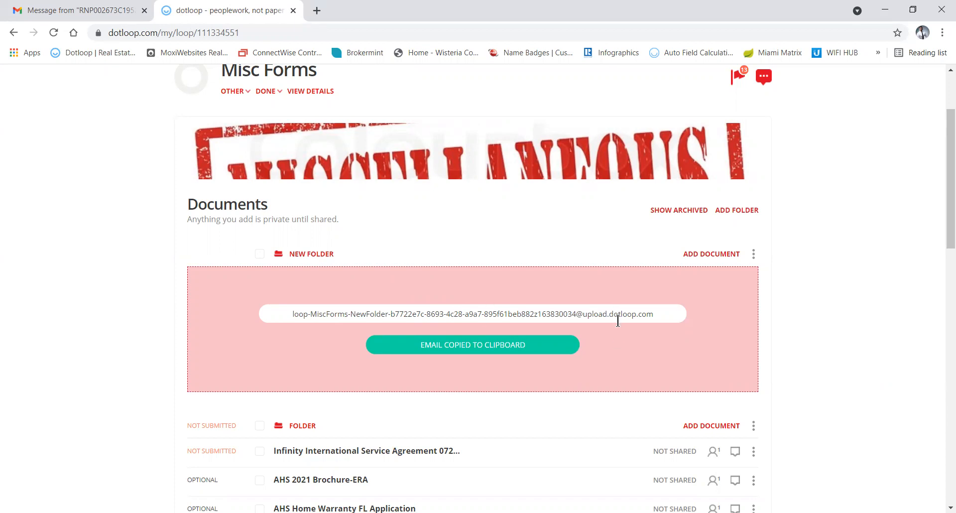
# Reload the loop until 20210915161042617.pdf appears under New Folder, then open it.
pyautogui.click(689, 255)
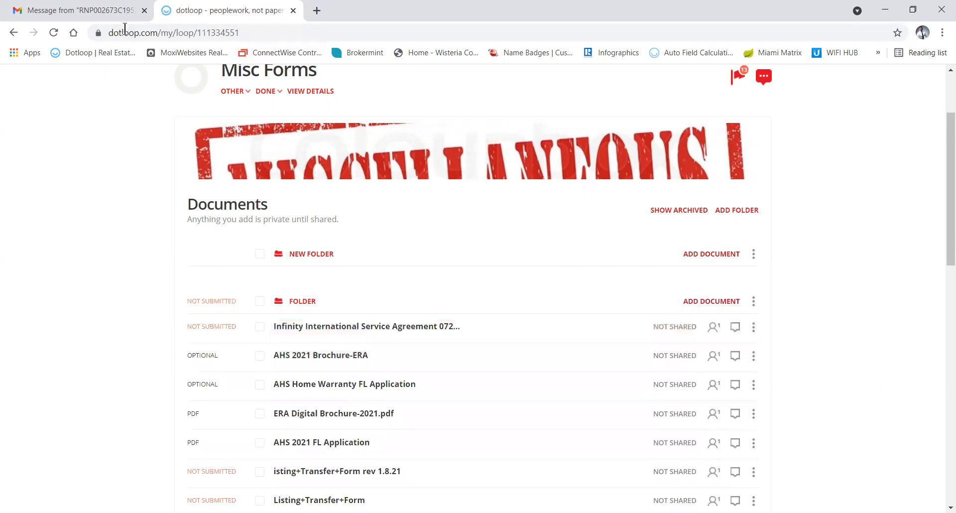
pyautogui.click(53, 33)
pyautogui.click(54, 33)
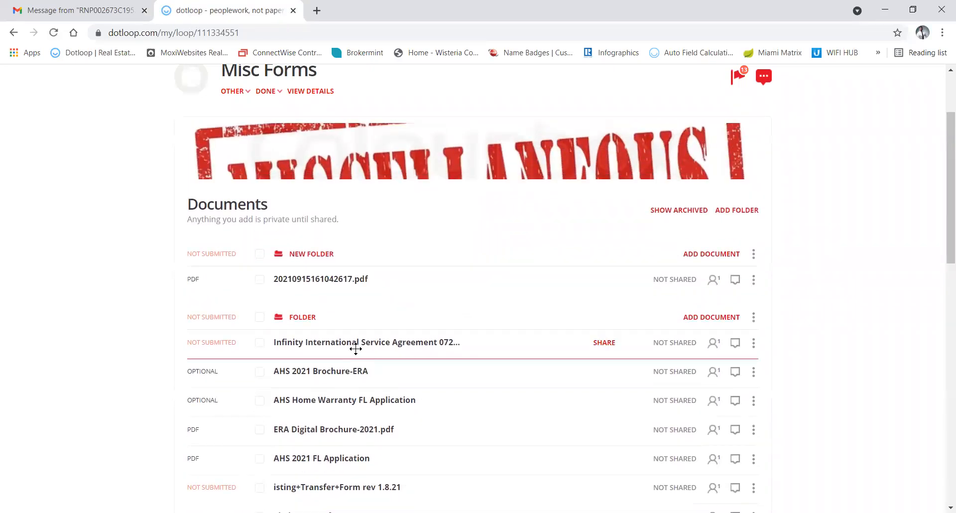
pyautogui.click(323, 280)
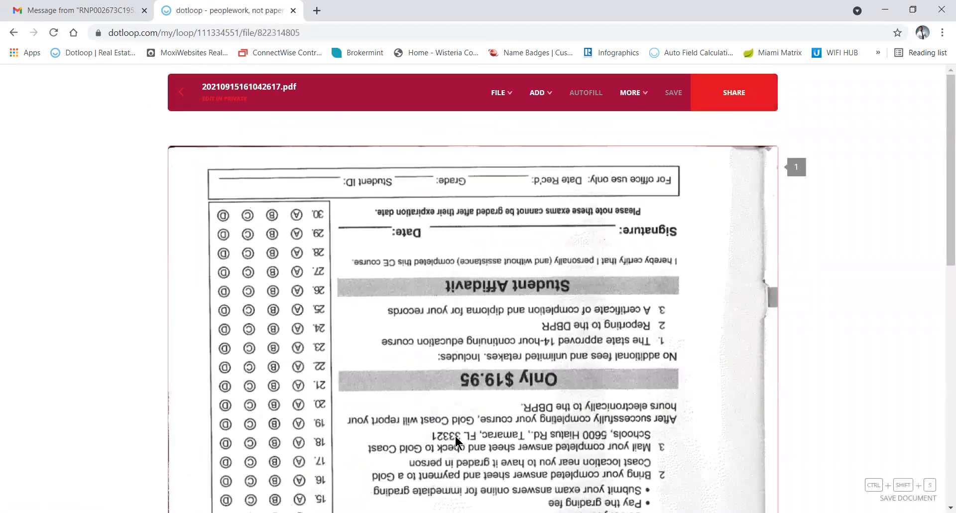
# Rename the scanned PDF document to 'Form'.
pyautogui.click(252, 87)
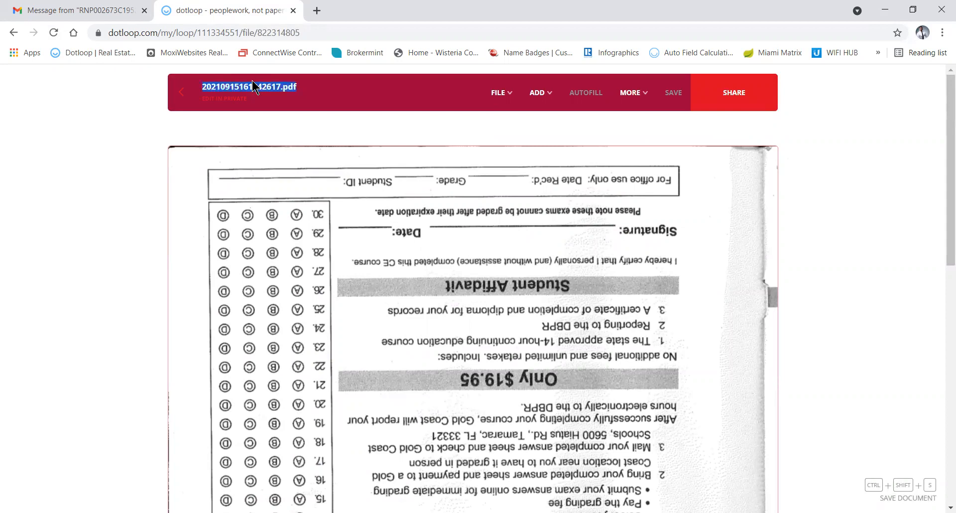
pyautogui.press('BackSpace')
pyautogui.write('Form')
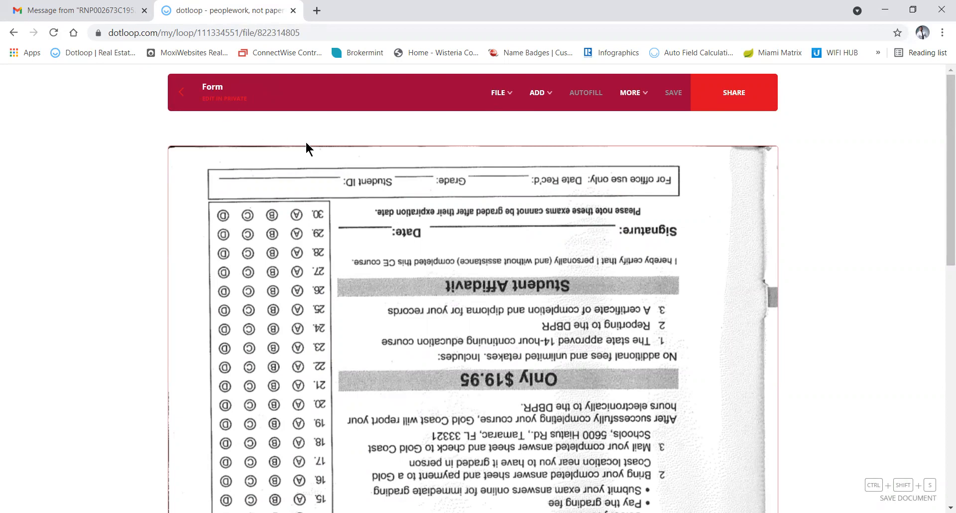
# Browse the options in the editor's FILE menu.
pyautogui.click(503, 98)
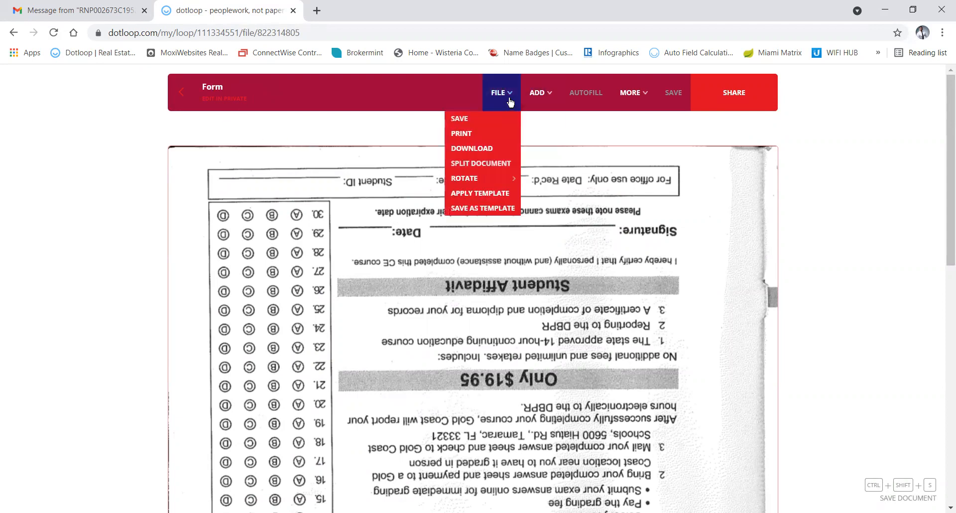
pyautogui.click(468, 177)
pyautogui.click(492, 95)
pyautogui.click(474, 174)
pyautogui.click(511, 85)
pyautogui.click(508, 105)
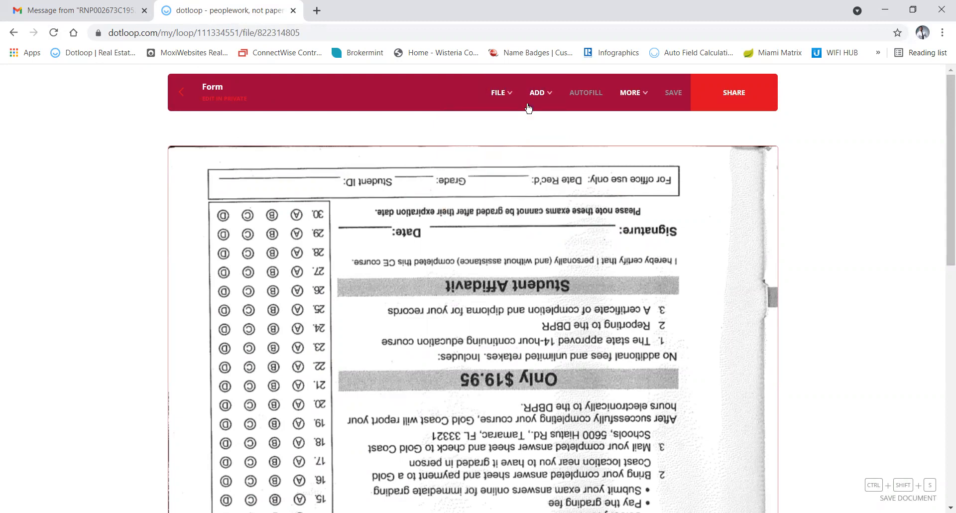
# Rotate the page left twice so the answer sheet reads upright.
pyautogui.click(499, 92)
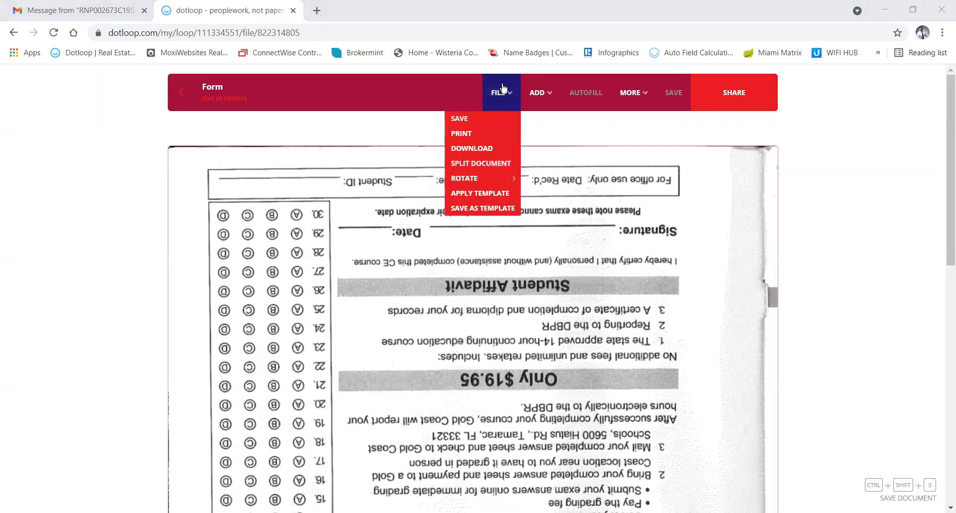
pyautogui.moveTo(498, 181)
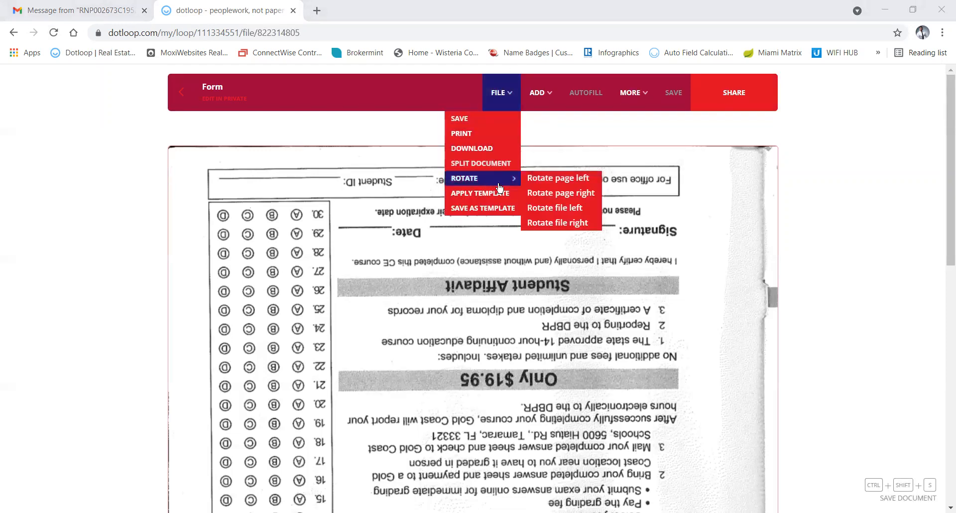
pyautogui.click(544, 182)
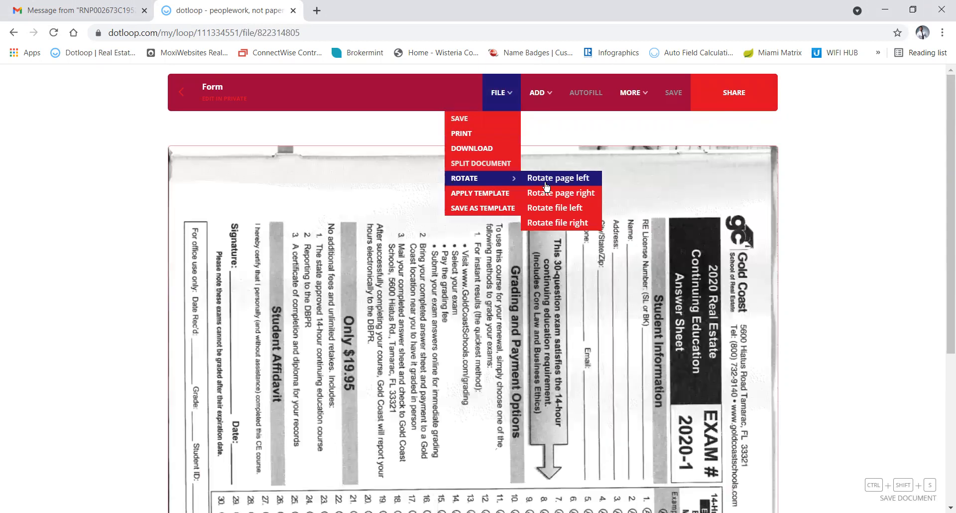
pyautogui.click(545, 184)
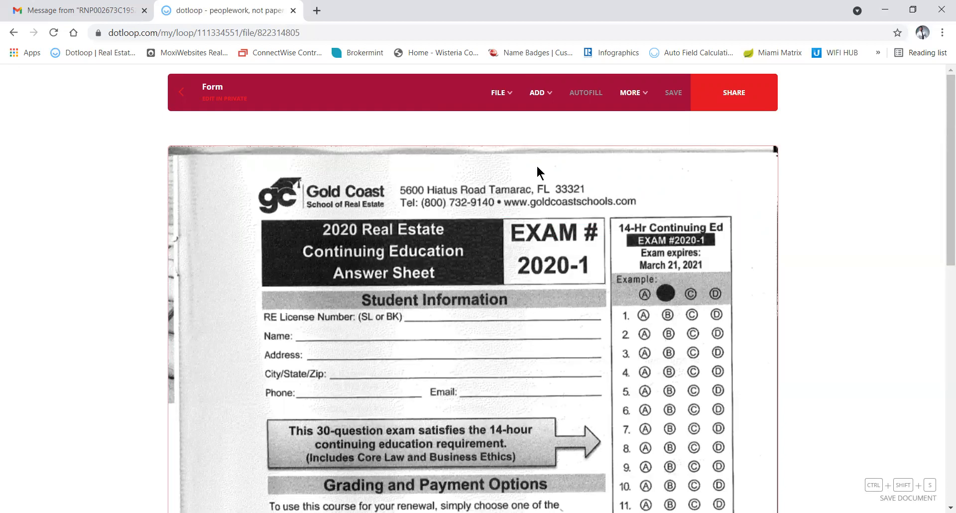
pyautogui.click(532, 105)
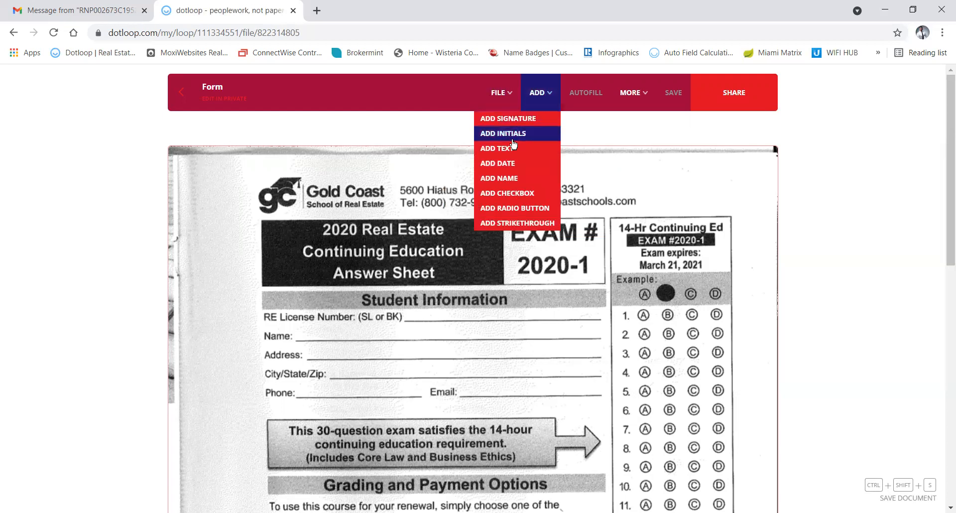
# Place a text field on the RE License Number line and widen it.
pyautogui.click(508, 149)
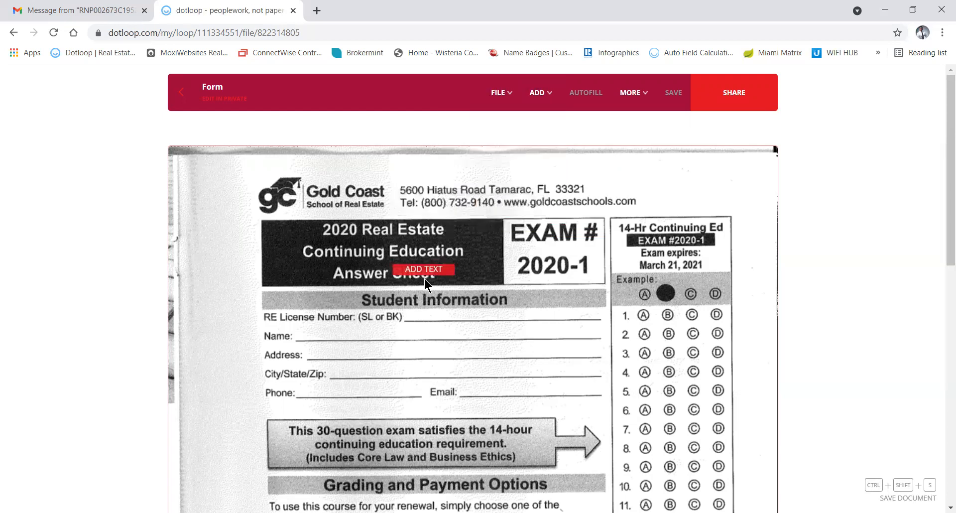
pyautogui.click(437, 323)
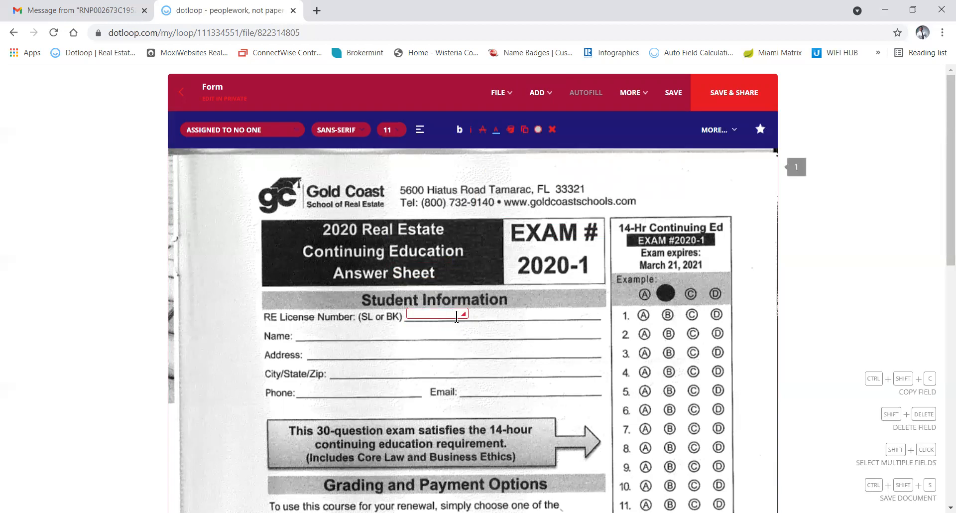
pyautogui.moveTo(463, 313); pyautogui.dragTo(508, 315)
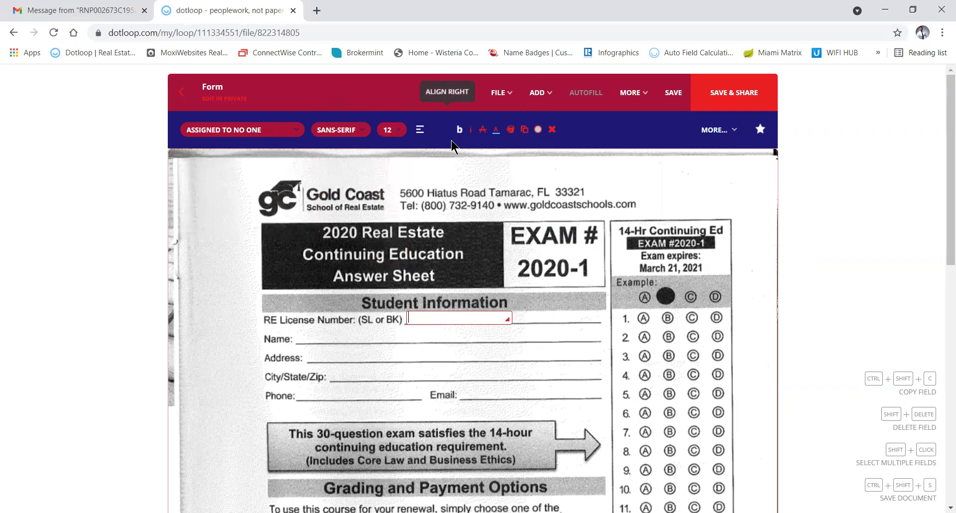
pyautogui.moveTo(718, 134)
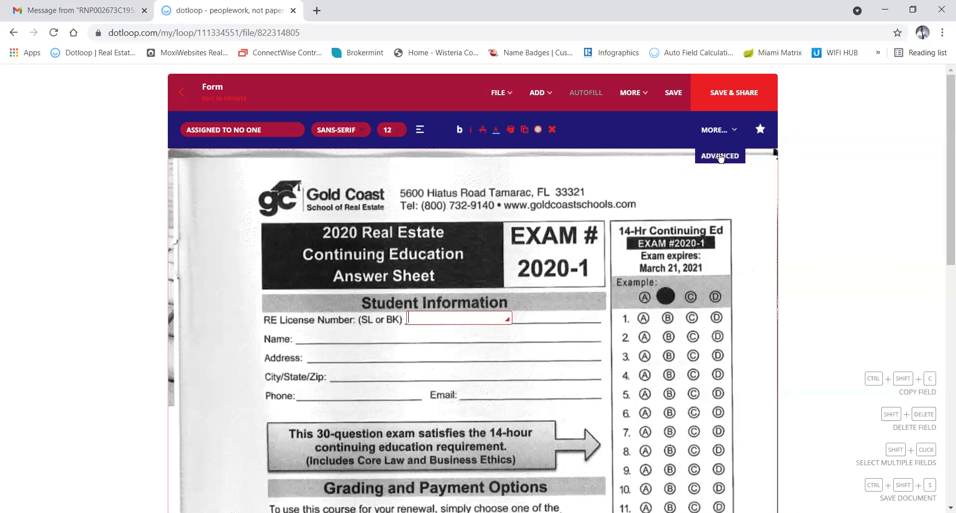
pyautogui.click(720, 156)
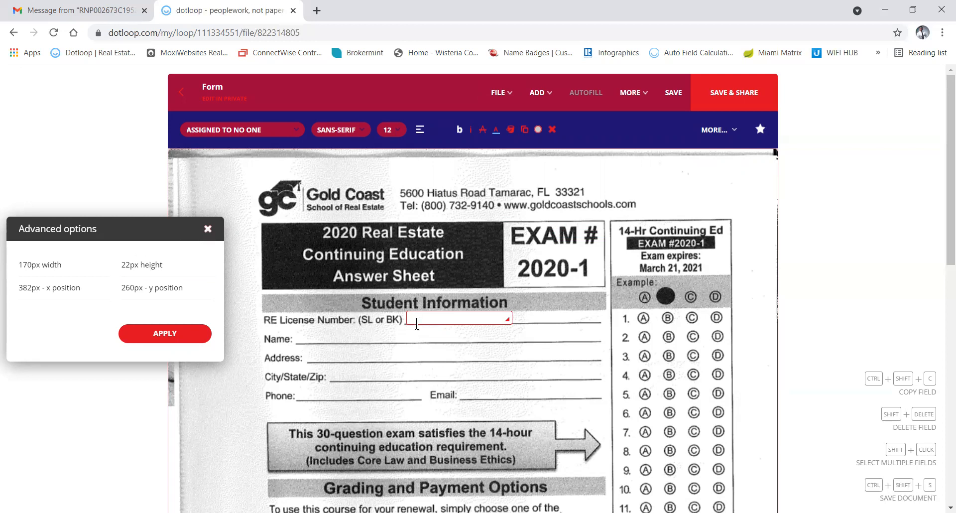
pyautogui.click(208, 229)
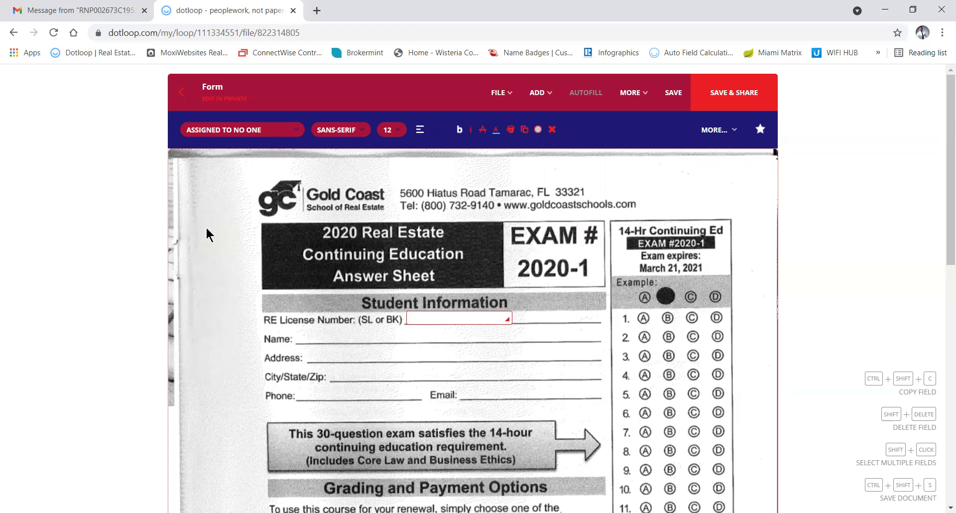
# Enter the agent's licence number in the field, correcting a mistyped digit.
pyautogui.click(440, 319)
pyautogui.click(440, 319)
pyautogui.press('BackSpace')
pyautogui.press('BackSpace')
pyautogui.write('287')
pyautogui.click(321, 337)
pyautogui.click(541, 94)
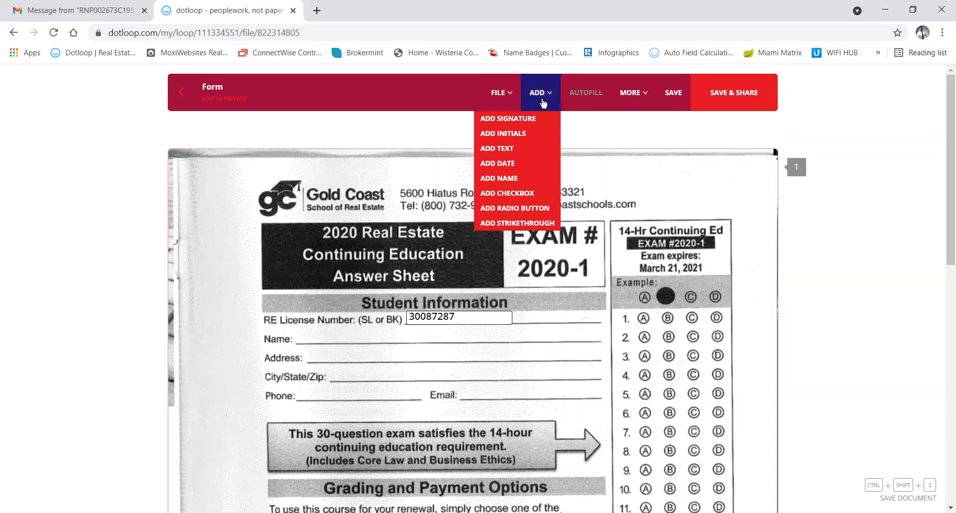
# Place a new text field on the Name line.
pyautogui.click(507, 152)
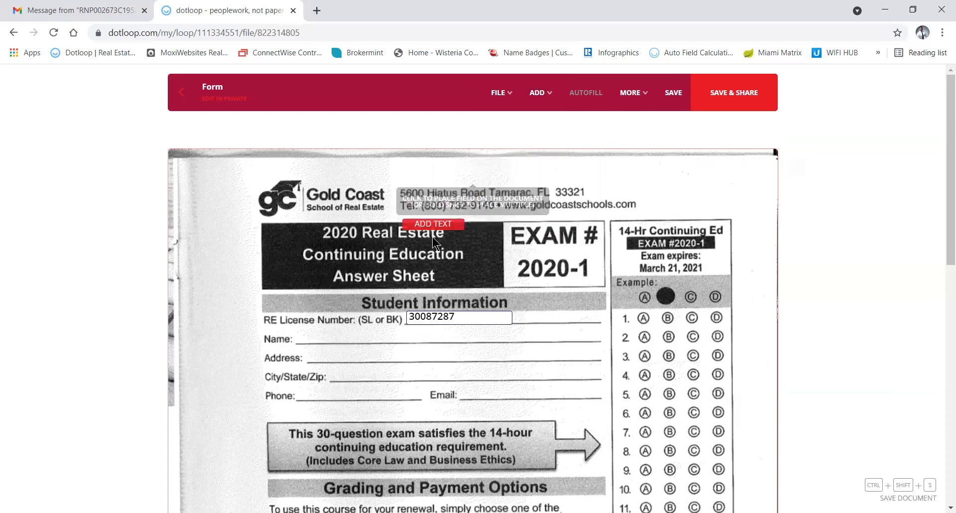
pyautogui.click(327, 343)
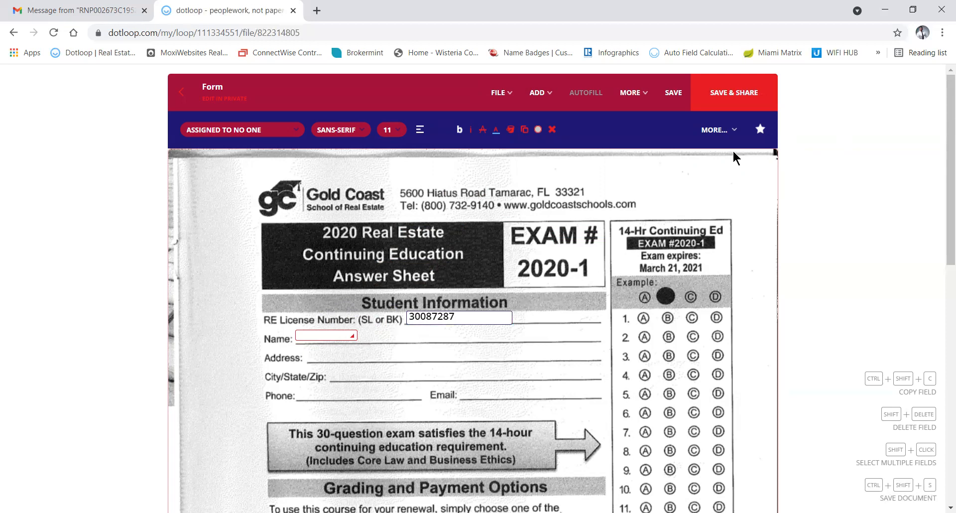
pyautogui.click(716, 131)
pyautogui.click(711, 157)
# Size the Name field to 200 px wide and 22 px tall, then enter the student's full name.
pyautogui.click(124, 289)
pyautogui.click(73, 266)
pyautogui.doubleClick(67, 261)
pyautogui.write('200')
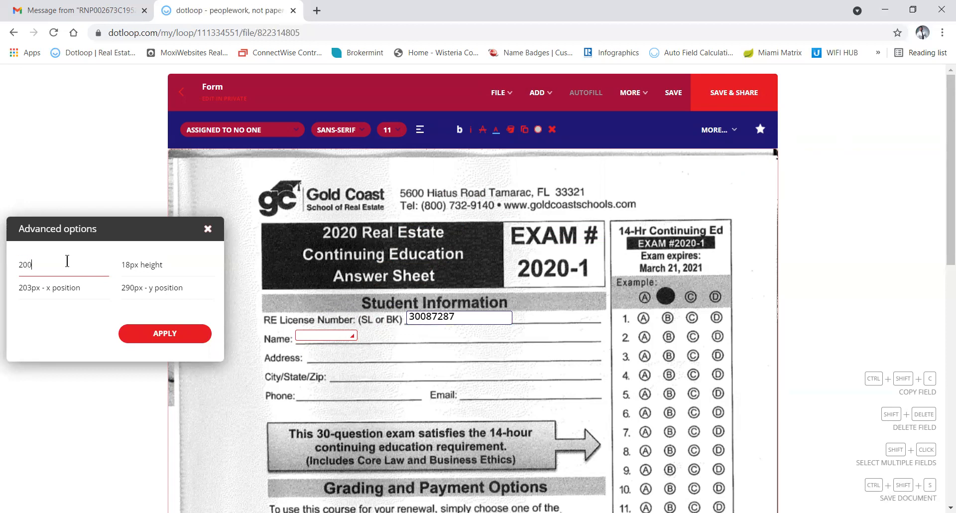
pyautogui.click(134, 267)
pyautogui.doubleClick(143, 268)
pyautogui.write('22')
pyautogui.click(144, 333)
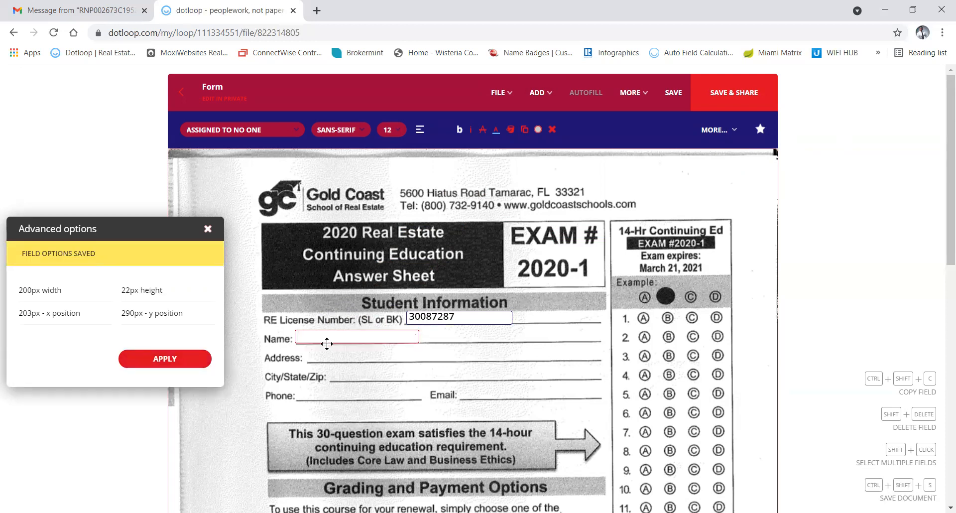
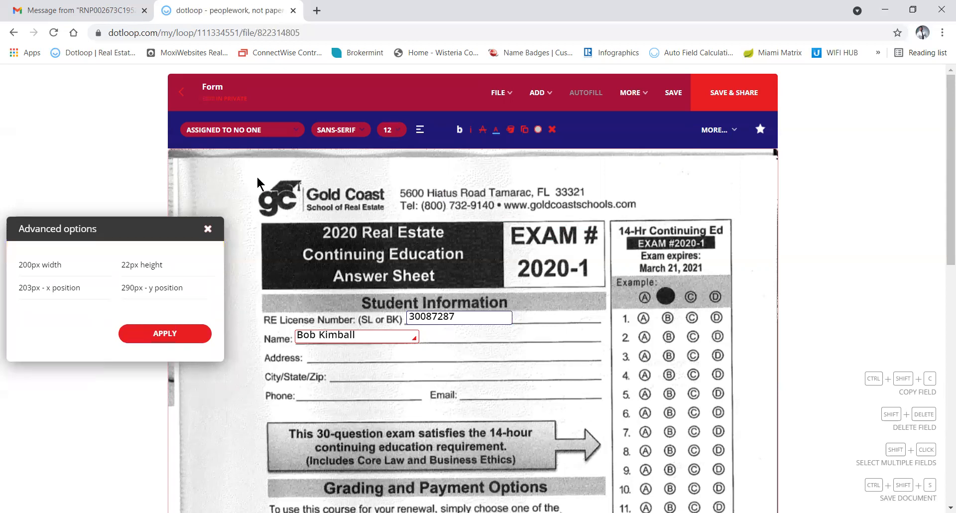
pyautogui.click(207, 229)
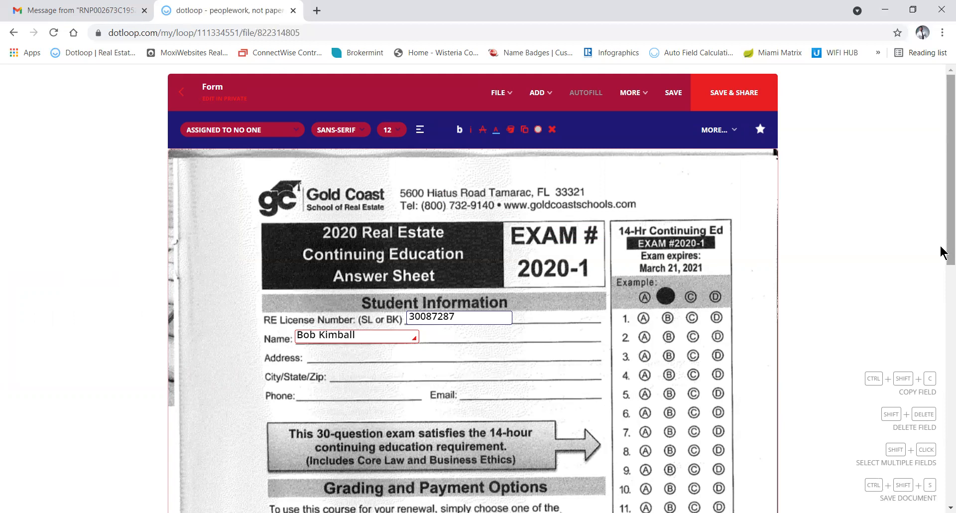
# Duplicate the Name field onto the Phone and Email lines.
pyautogui.scroll(-2, 943, 292)
pyautogui.moveTo(944, 293); pyautogui.dragTo(939, 231)
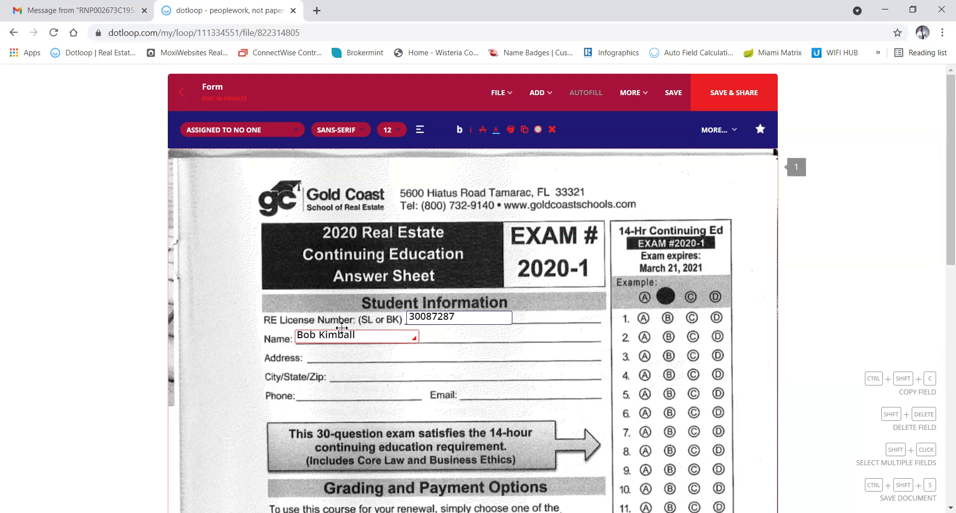
pyautogui.click(363, 342)
pyautogui.click(501, 346)
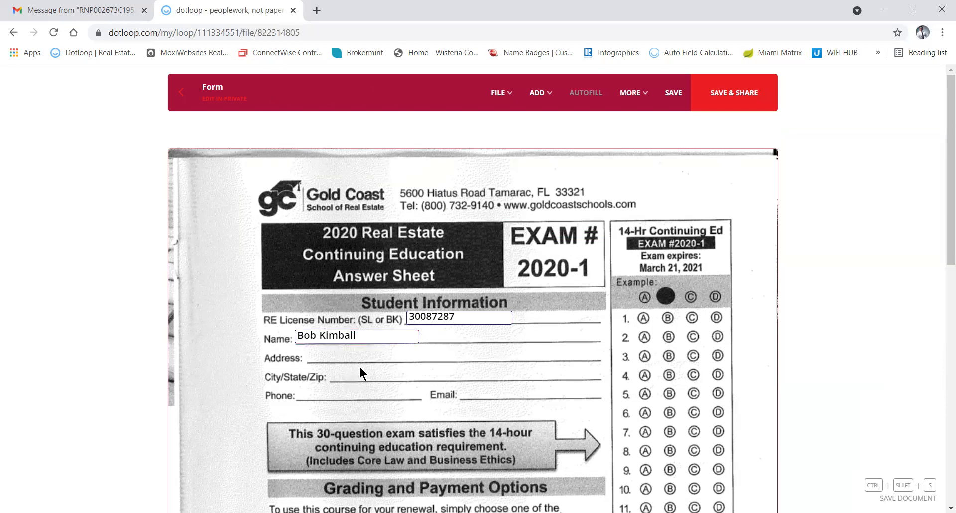
pyautogui.doubleClick(379, 328)
pyautogui.click(382, 330)
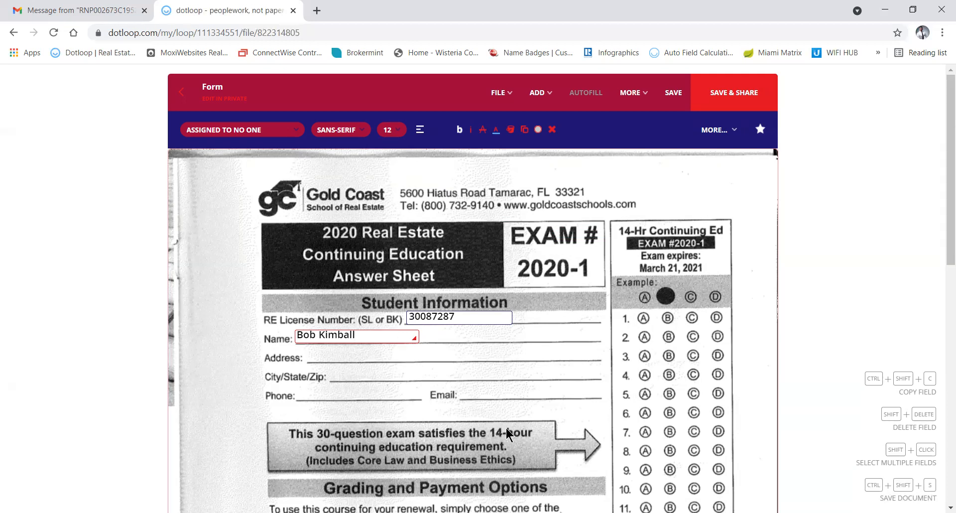
pyautogui.hotkey('ctrl', 'shift', 'c')
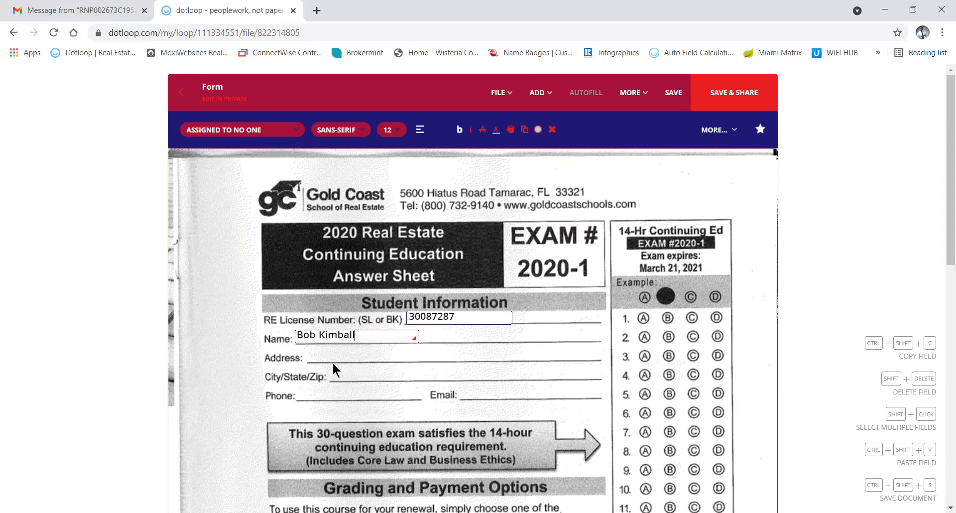
pyautogui.hotkey('ctrl', 'shift', 'v')
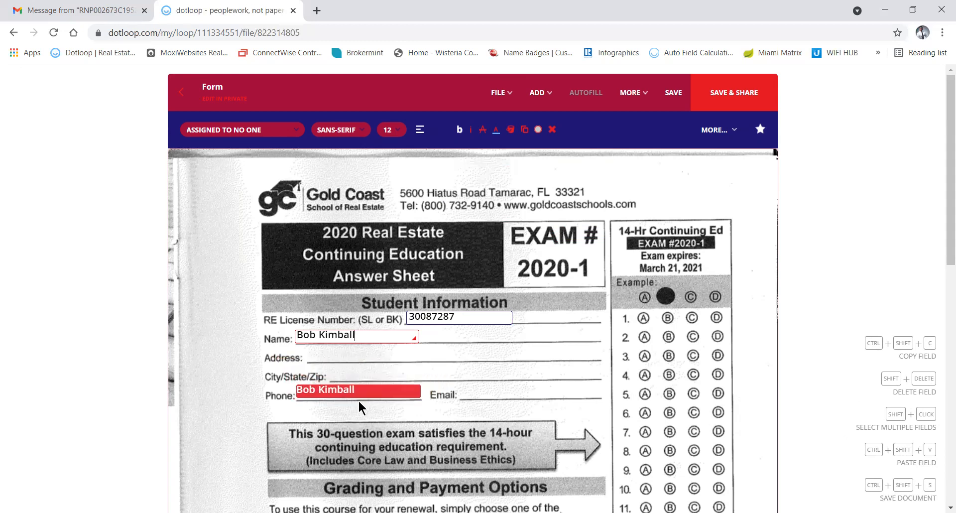
pyautogui.click(358, 401)
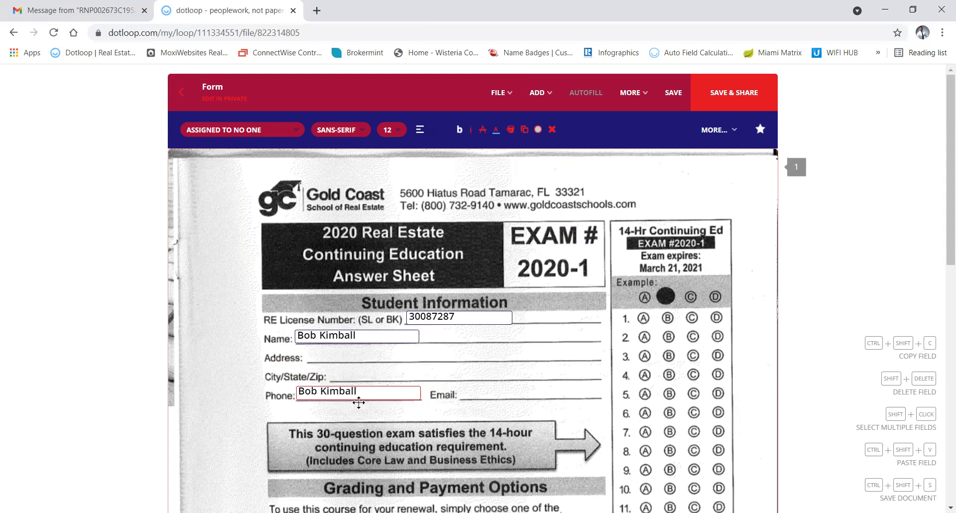
pyautogui.hotkey('ctrl', 'shift', 'v')
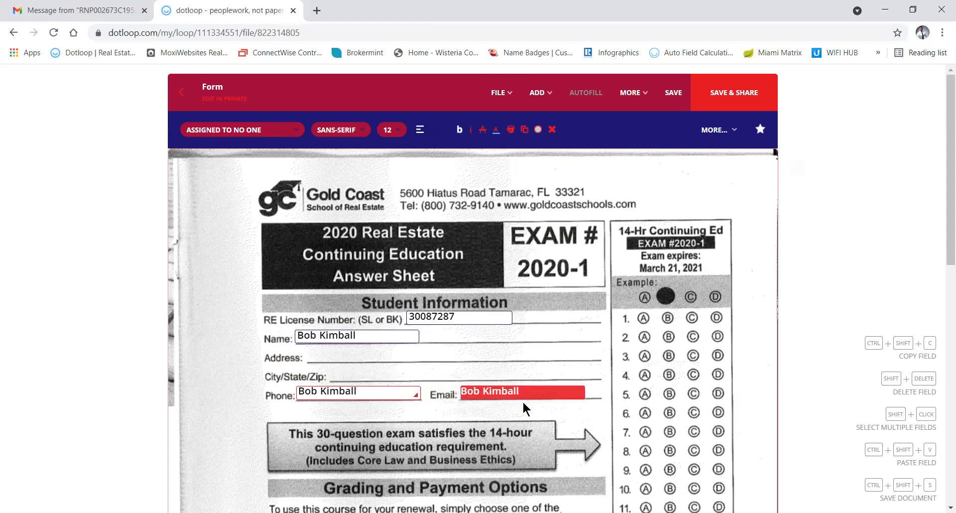
pyautogui.click(524, 402)
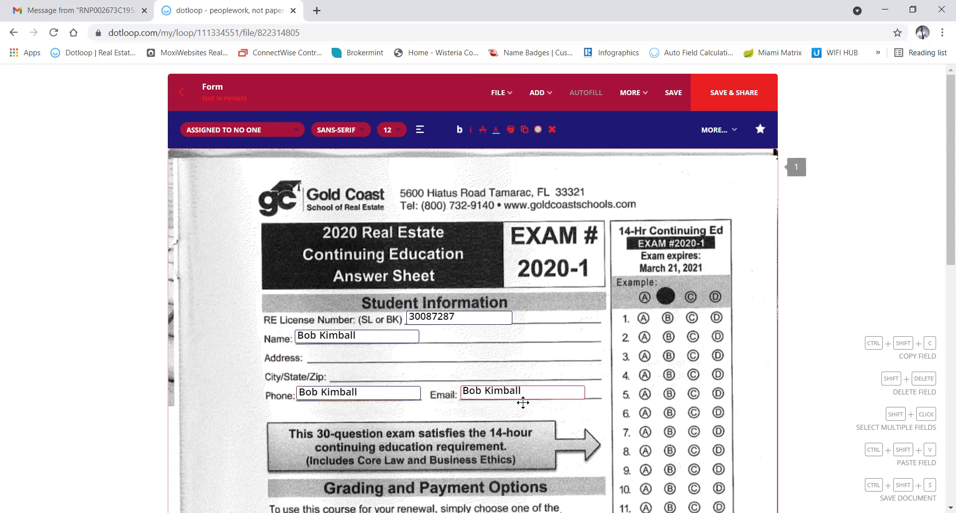
# Replace the Phone copy's text with the student's phone number.
pyautogui.click(355, 390)
pyautogui.press('BackSpace')
pyautogui.press('BackSpace')
pyautogui.press('BackSpace')
pyautogui.press('BackSpace')
pyautogui.press('BackSpace')
pyautogui.press('BackSpace')
pyautogui.press('BackSpace')
pyautogui.press('BackSpace')
pyautogui.press('BackSpace')
pyautogui.press('BackSpace')
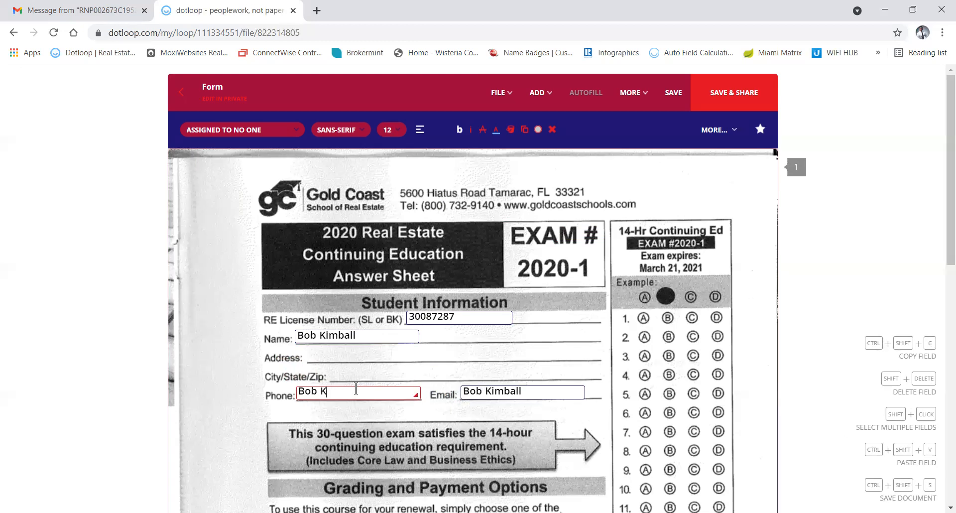
pyautogui.press('BackSpace')
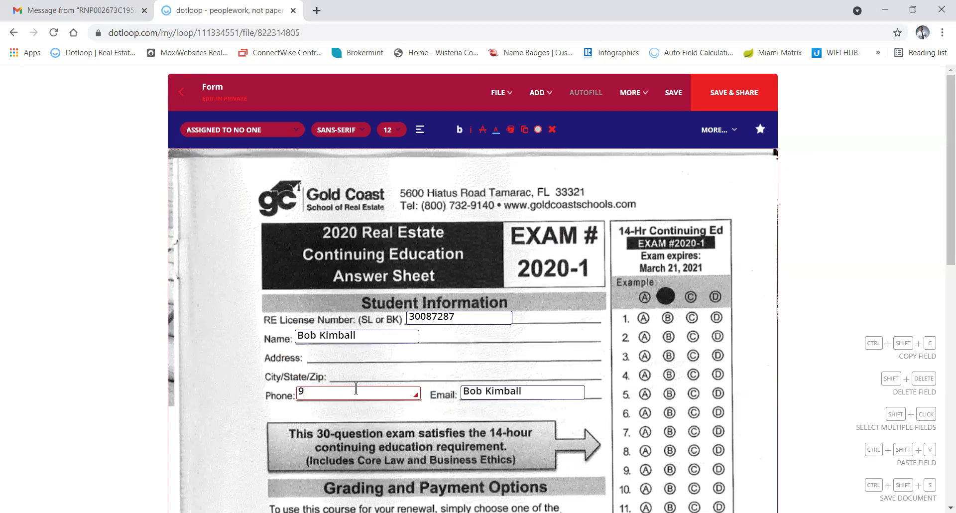
# Add a text field on the Address line and stretch it across the whole line.
pyautogui.click(446, 354)
pyautogui.click(539, 93)
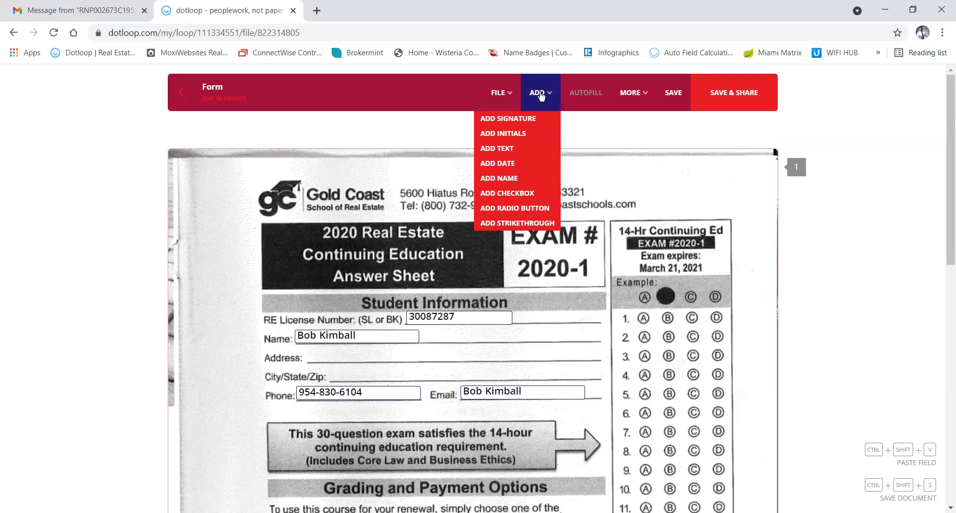
pyautogui.click(502, 148)
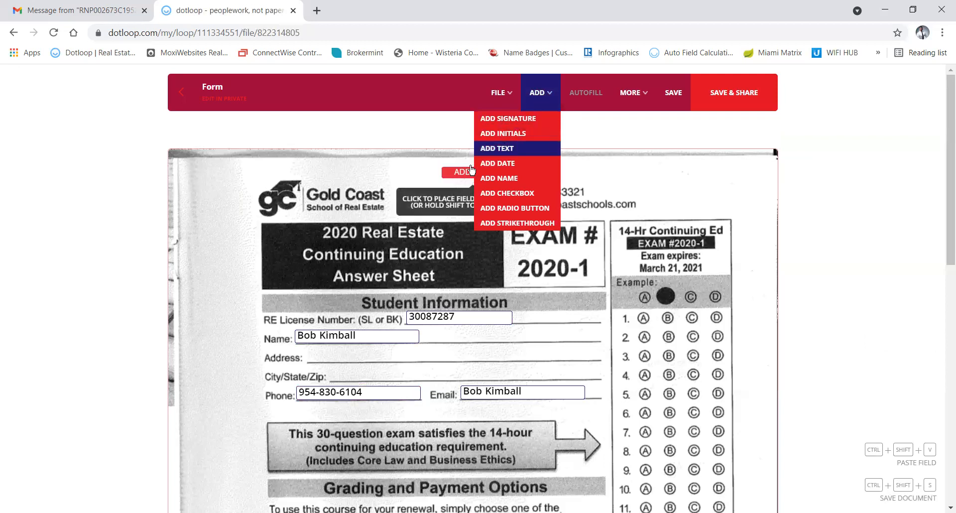
pyautogui.click(336, 357)
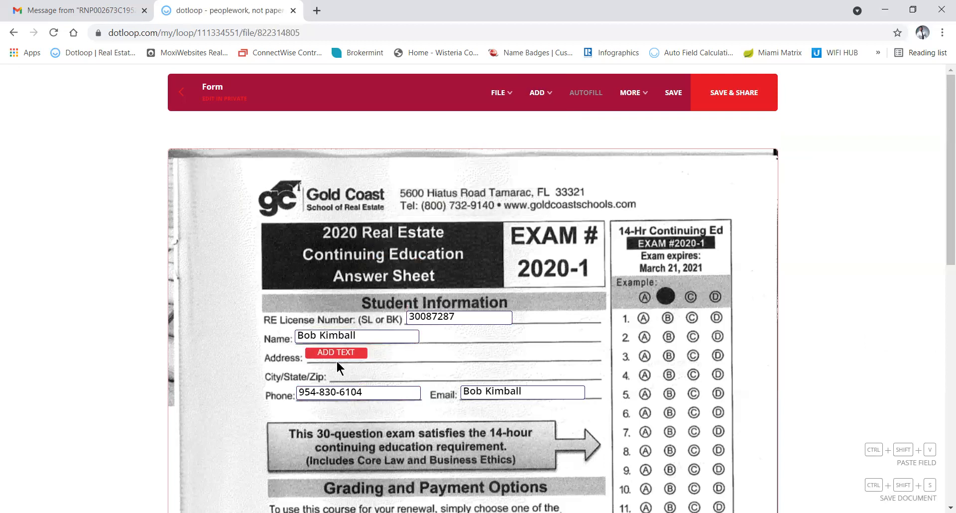
pyautogui.click(336, 362)
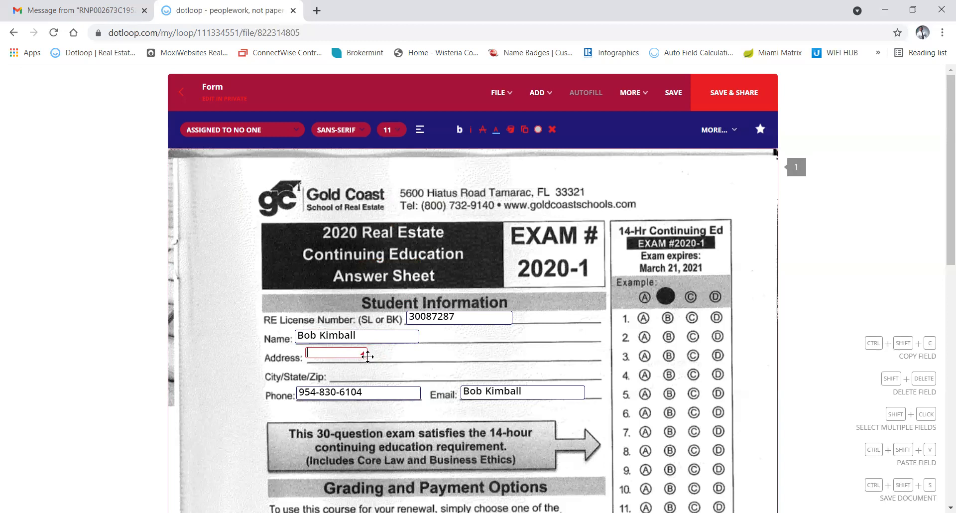
pyautogui.moveTo(362, 352); pyautogui.dragTo(581, 356)
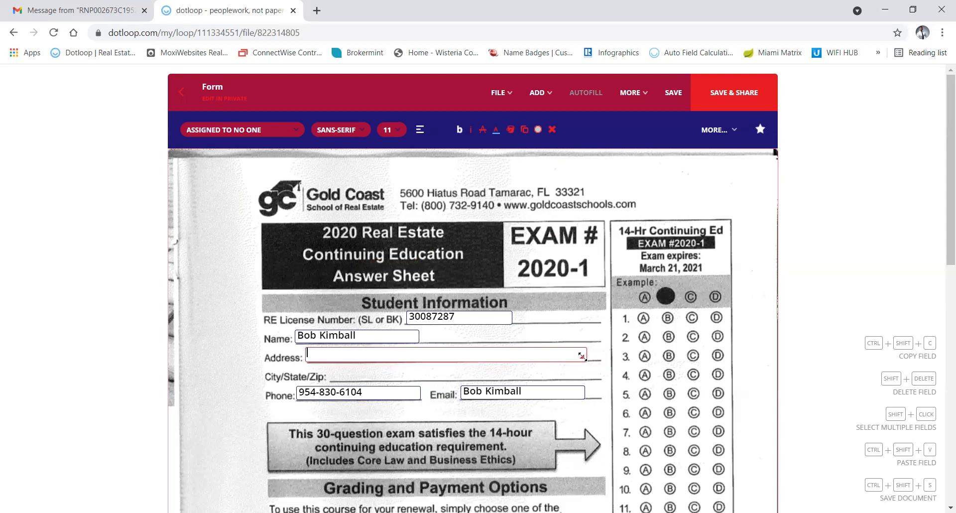
# Set the Address field's height to 22 px.
pyautogui.click(723, 131)
pyautogui.click(717, 156)
pyautogui.click(136, 259)
pyautogui.write('22')
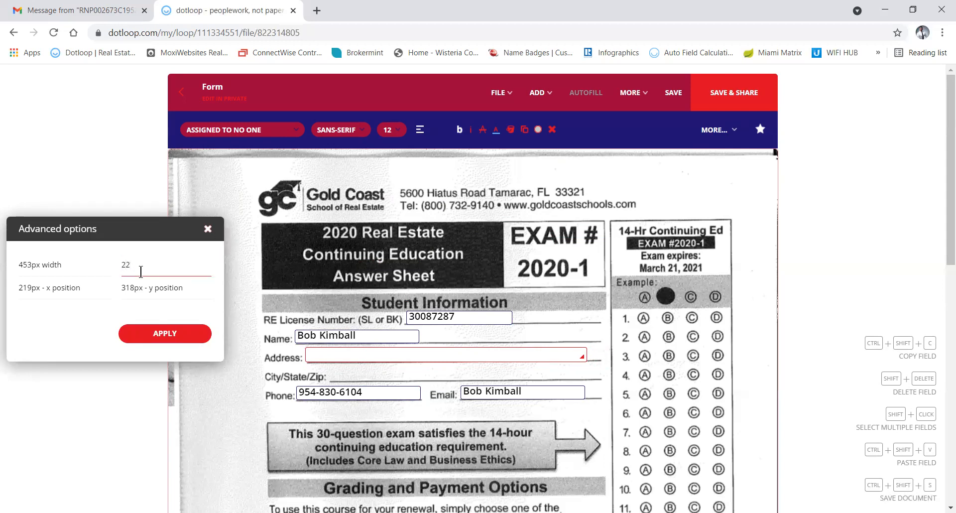
pyautogui.click(154, 334)
pyautogui.click(207, 228)
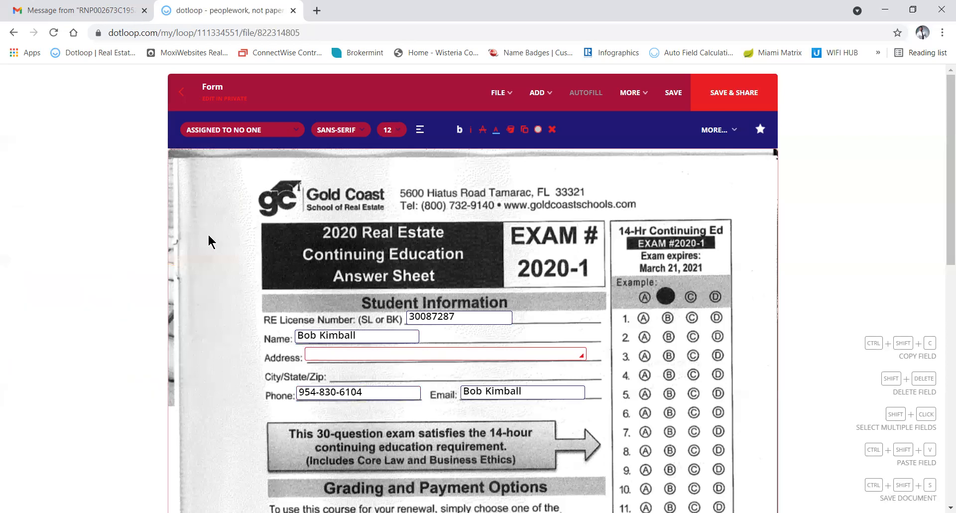
pyautogui.click(318, 354)
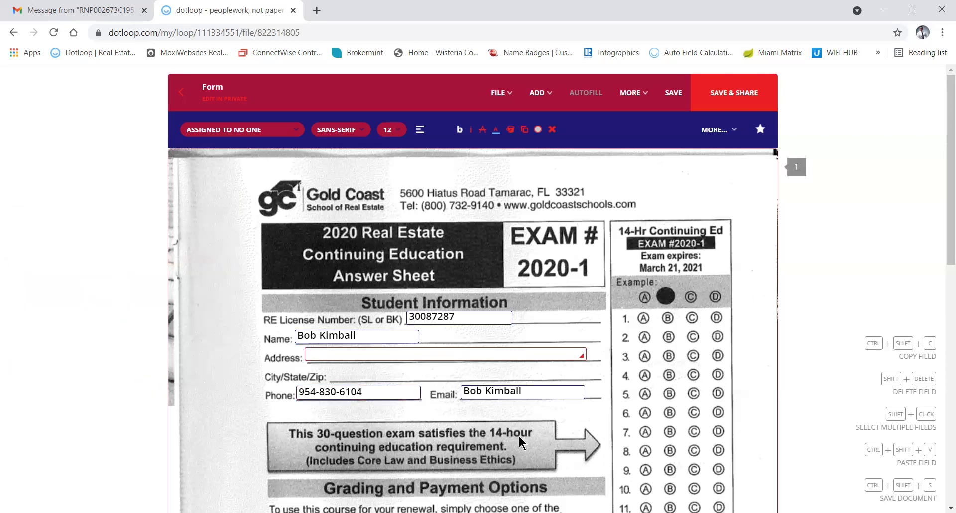
# Place a radio button field on answer A of question 1.
pyautogui.scroll(-8, 441, 357)
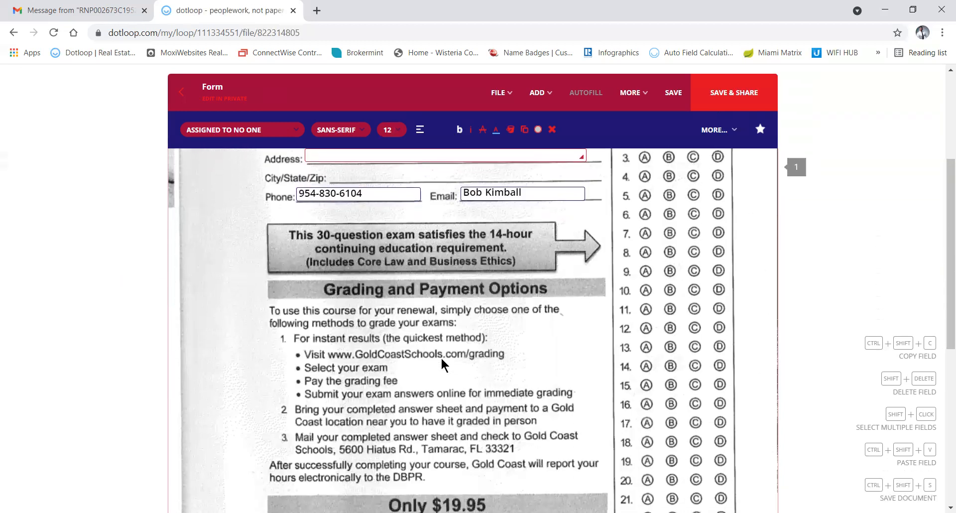
pyautogui.scroll(-3, 440, 356)
pyautogui.scroll(11, 441, 356)
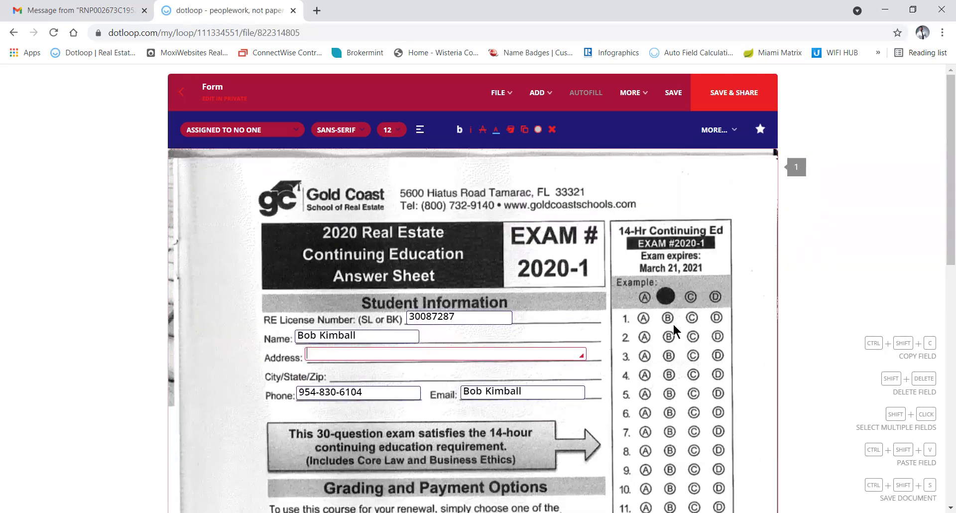
pyautogui.click(538, 94)
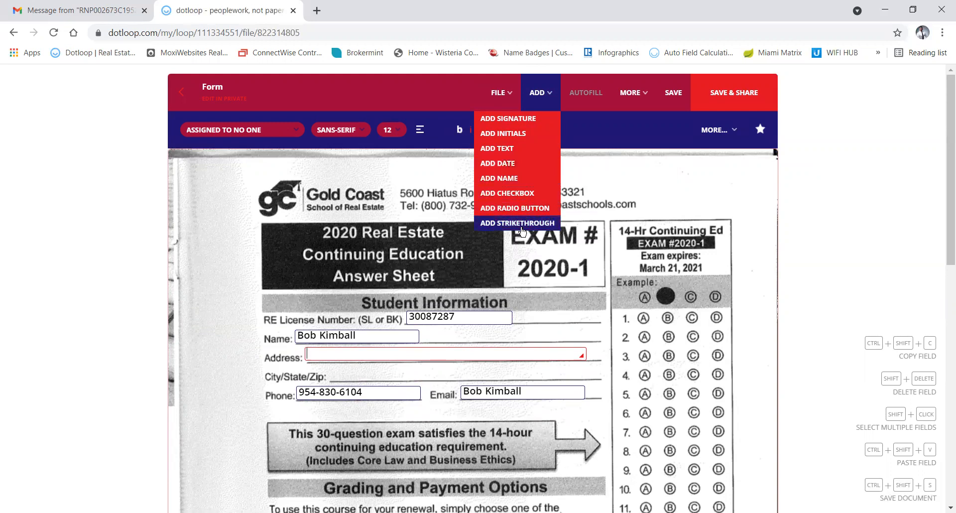
pyautogui.click(514, 209)
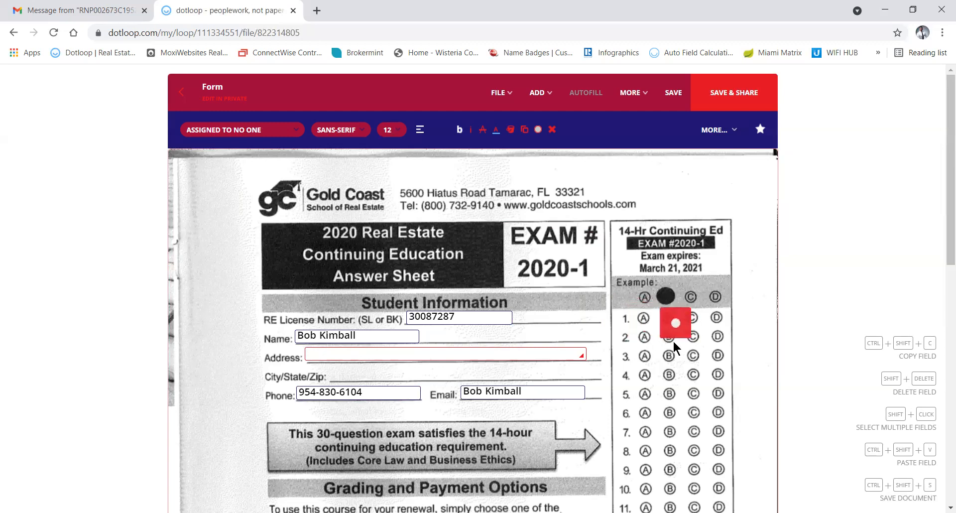
pyautogui.click(642, 337)
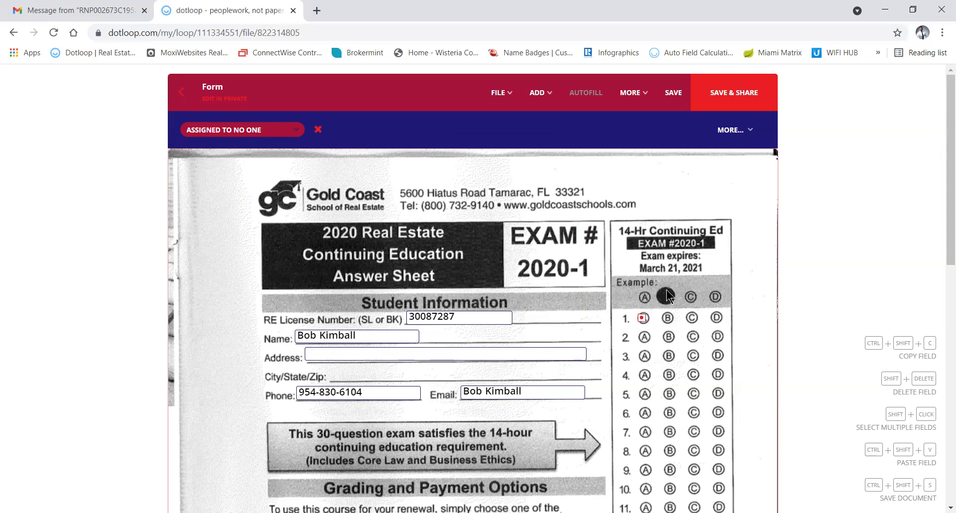
# Resize the question 1 answer-A checkbox to 18 by 18 px in the Advanced options.
pyautogui.moveTo(730, 131)
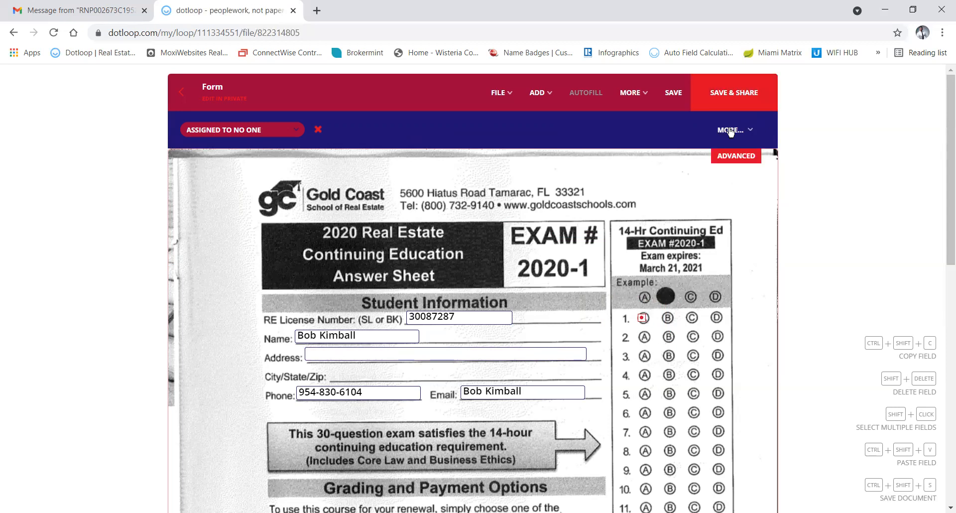
pyautogui.click(731, 156)
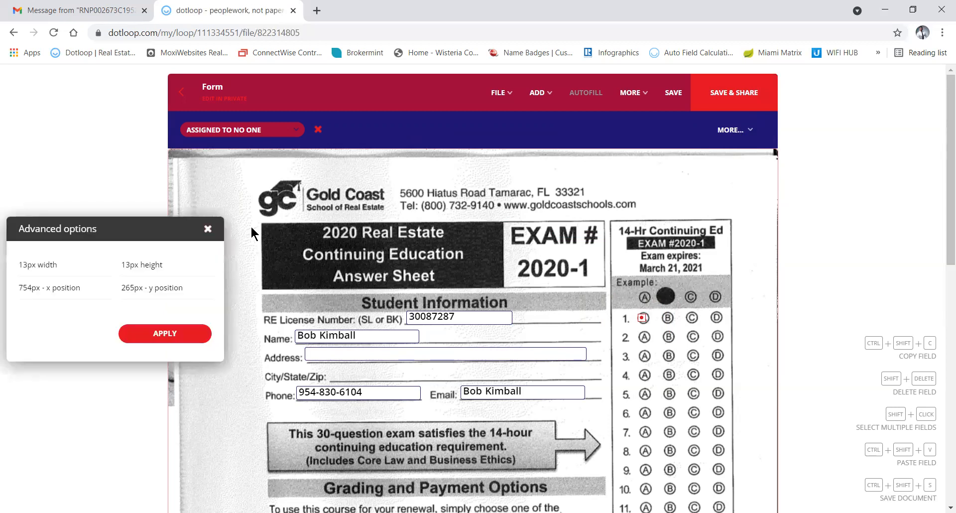
pyautogui.click(71, 269)
pyautogui.write('18')
pyautogui.press('Tab')
pyautogui.write('18')
pyautogui.click(150, 336)
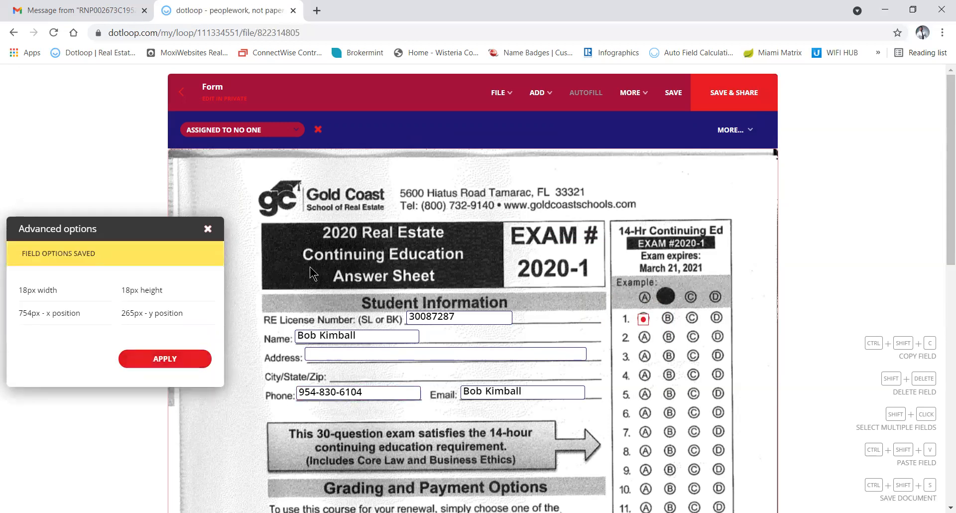
pyautogui.click(207, 229)
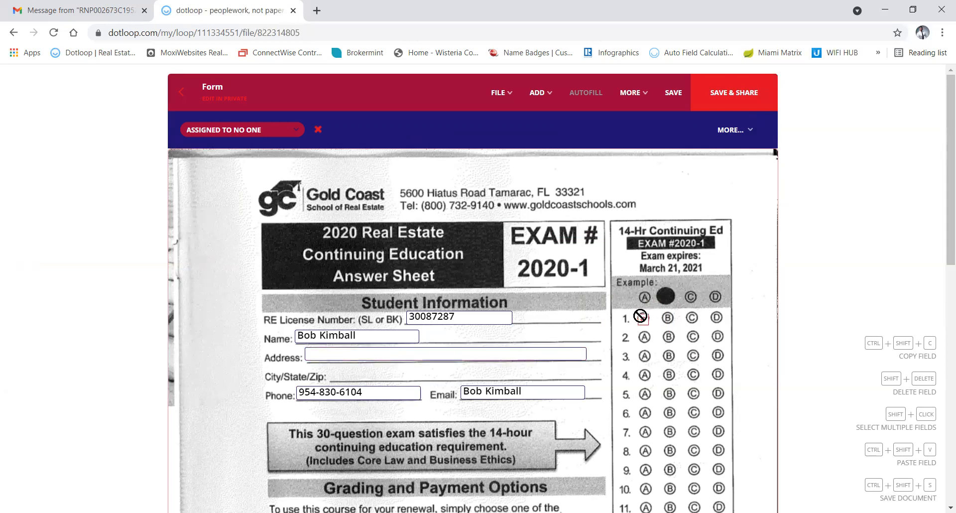
# Check the resized answer 1A checkbox so it shows a filled mark.
pyautogui.click(642, 319)
pyautogui.click(643, 319)
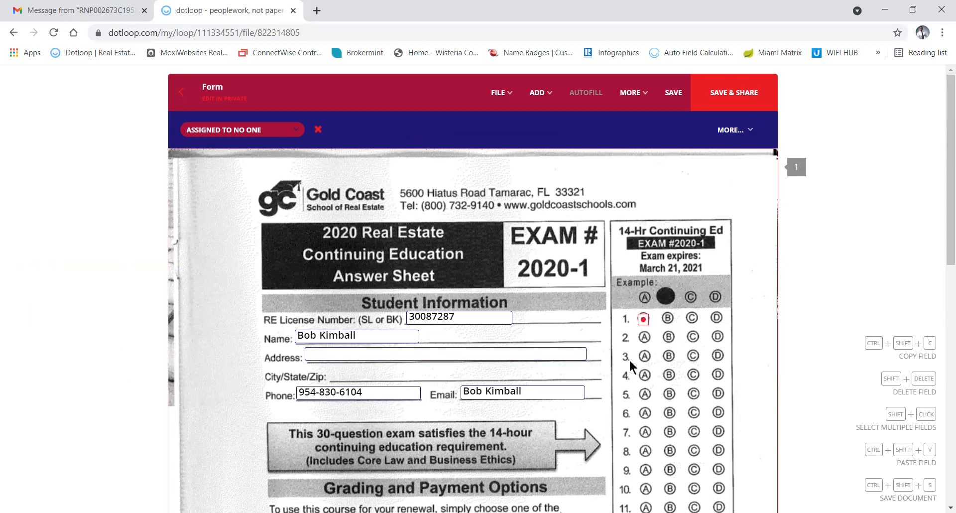
pyautogui.click(680, 336)
pyautogui.click(641, 318)
pyautogui.click(647, 325)
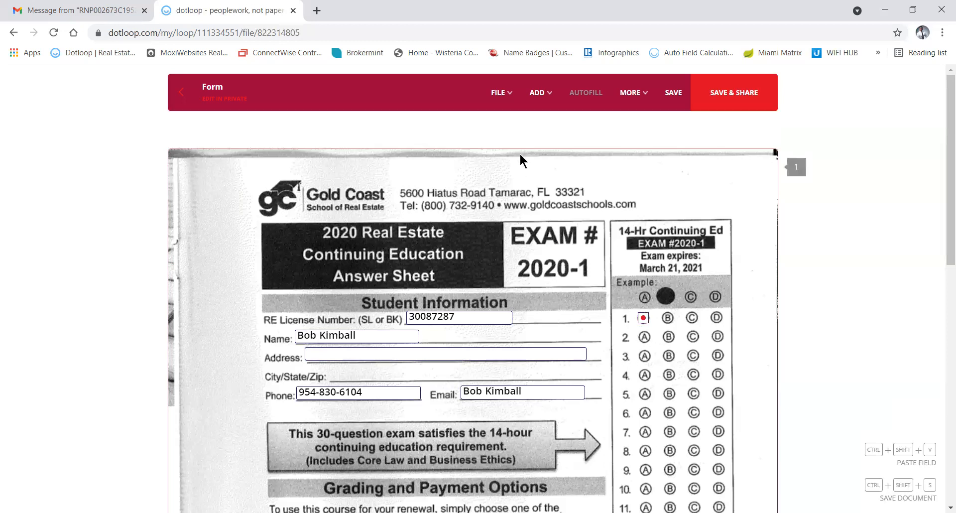
# Place a new checkbox on question 2's B bubble and mark it checked.
pyautogui.click(540, 94)
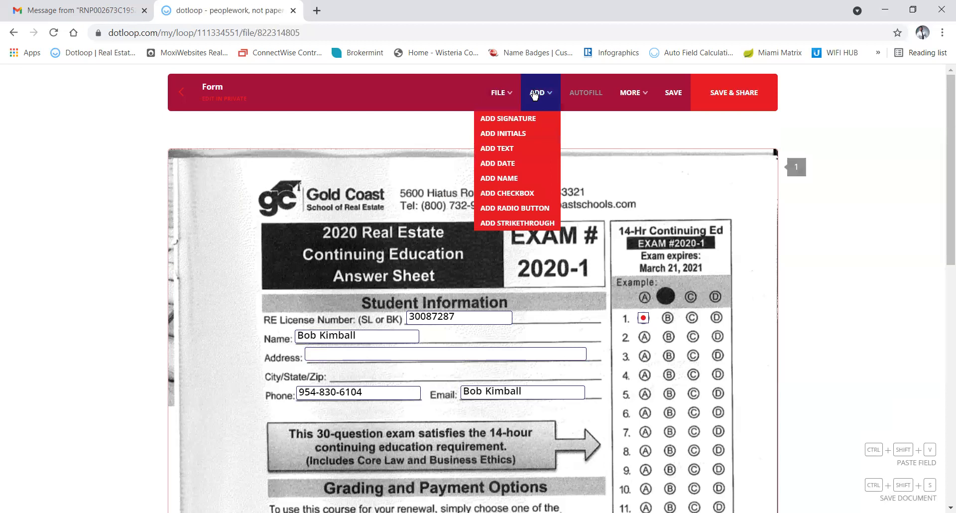
pyautogui.click(515, 194)
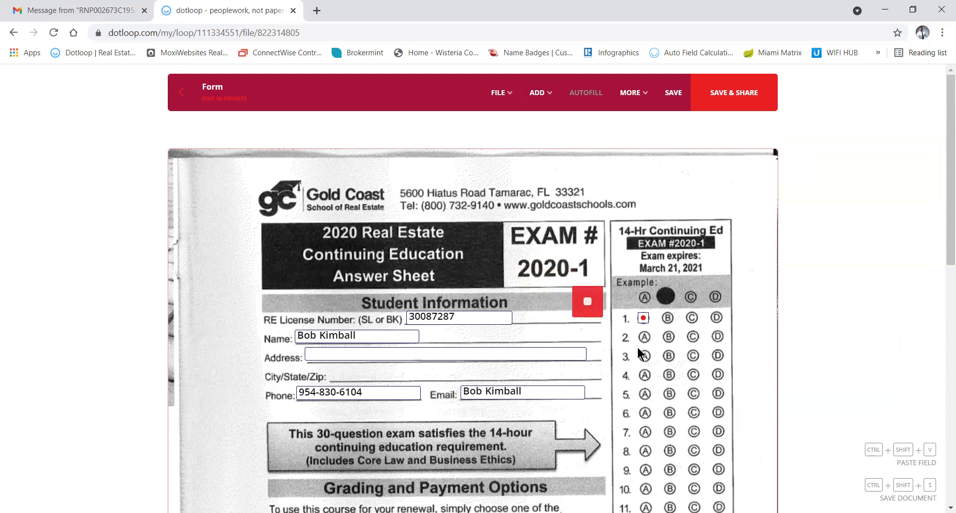
pyautogui.click(668, 356)
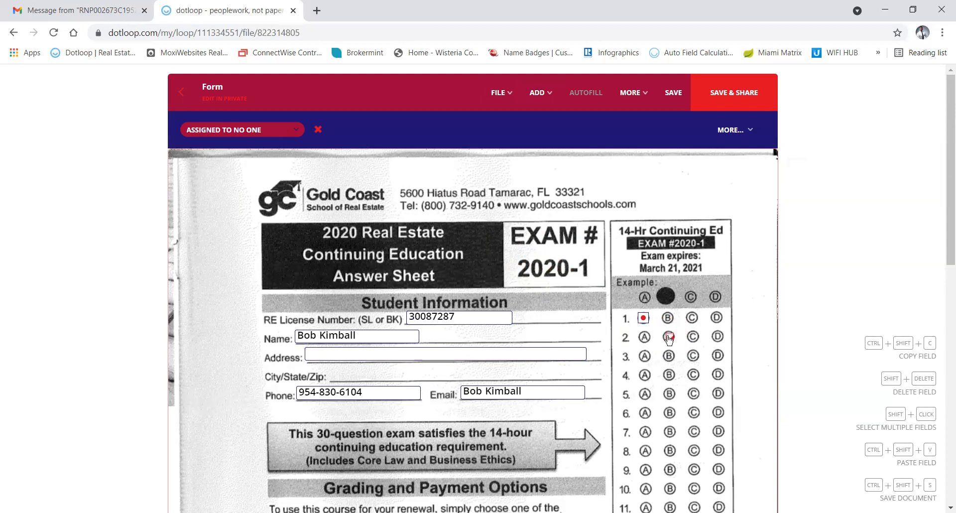
pyautogui.click(669, 337)
pyautogui.moveTo(729, 141)
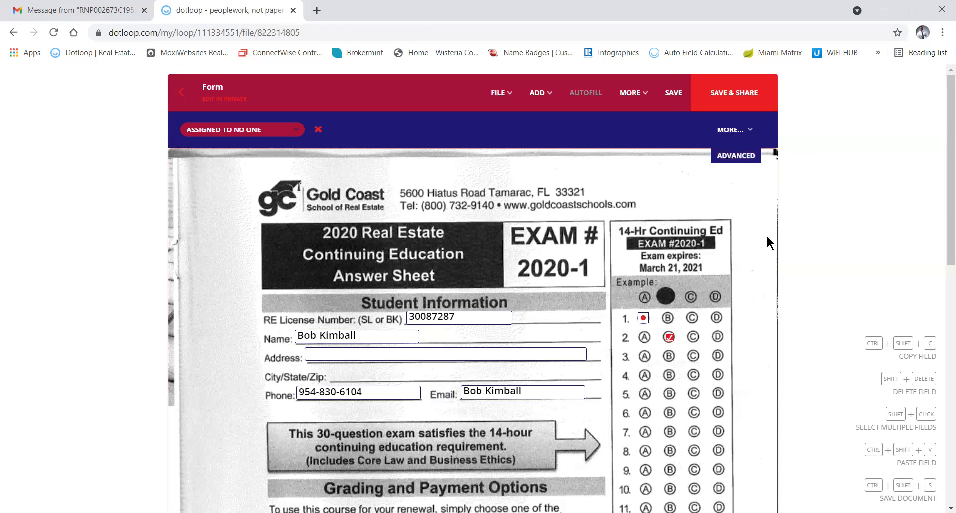
pyautogui.click(721, 372)
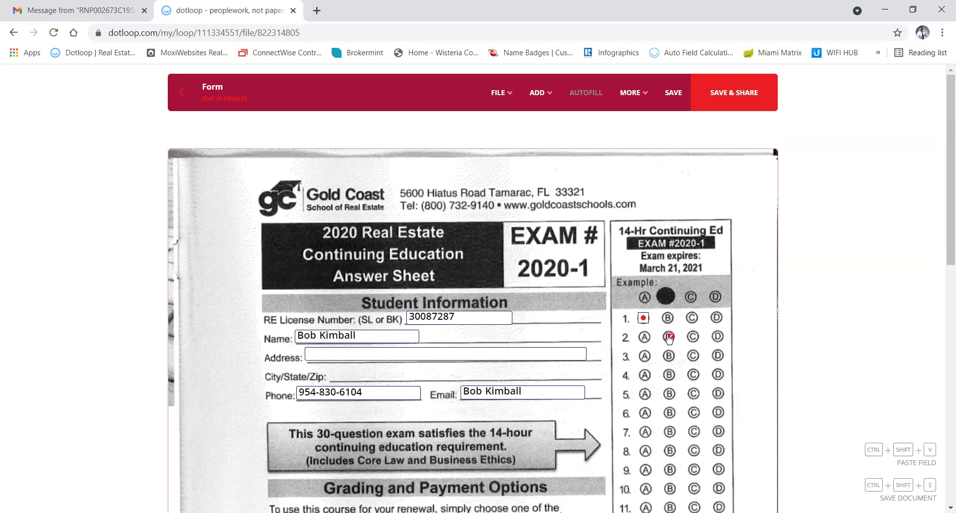
pyautogui.click(668, 337)
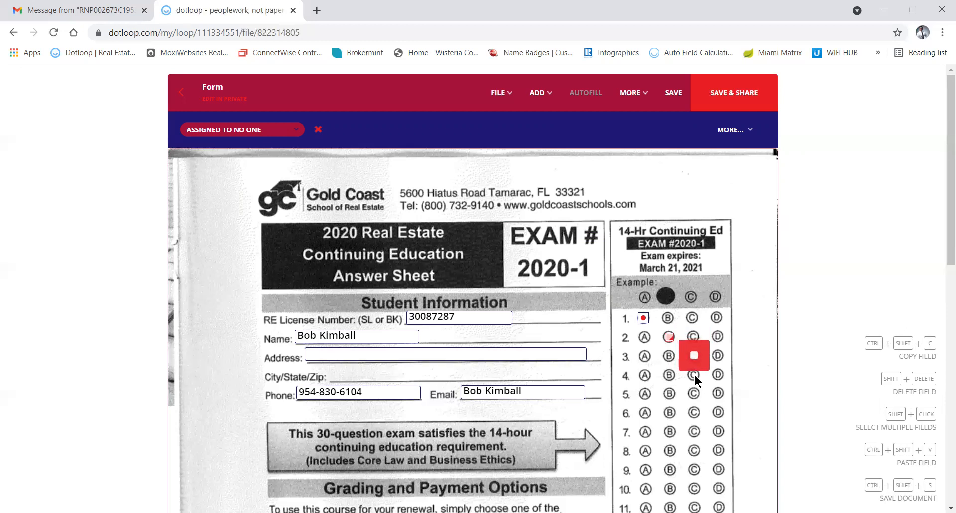
# Place a checkbox on answer 3C and check it.
pyautogui.click(693, 377)
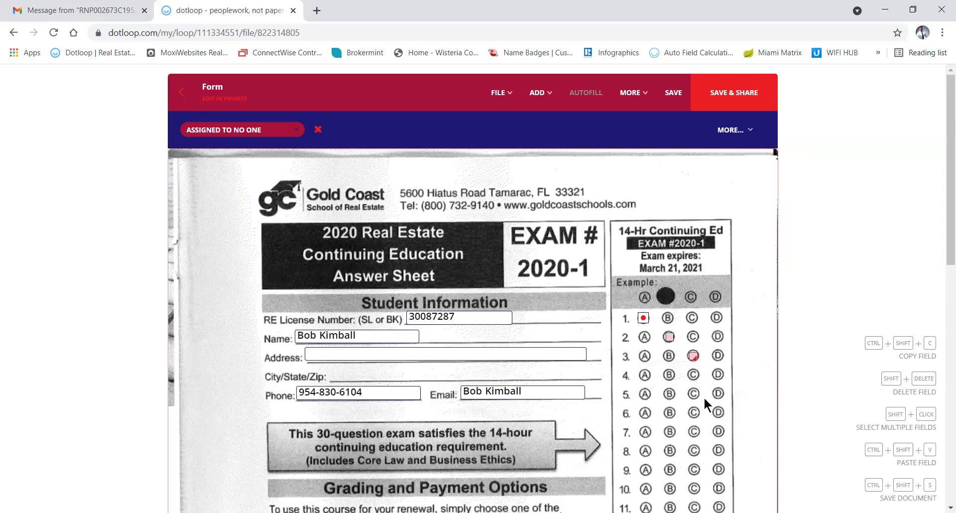
pyautogui.click(702, 370)
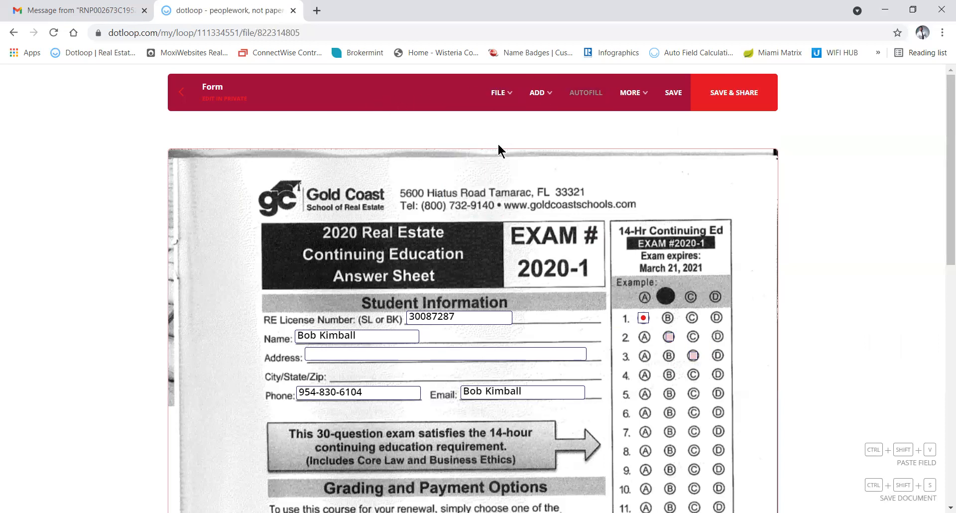
pyautogui.click(692, 355)
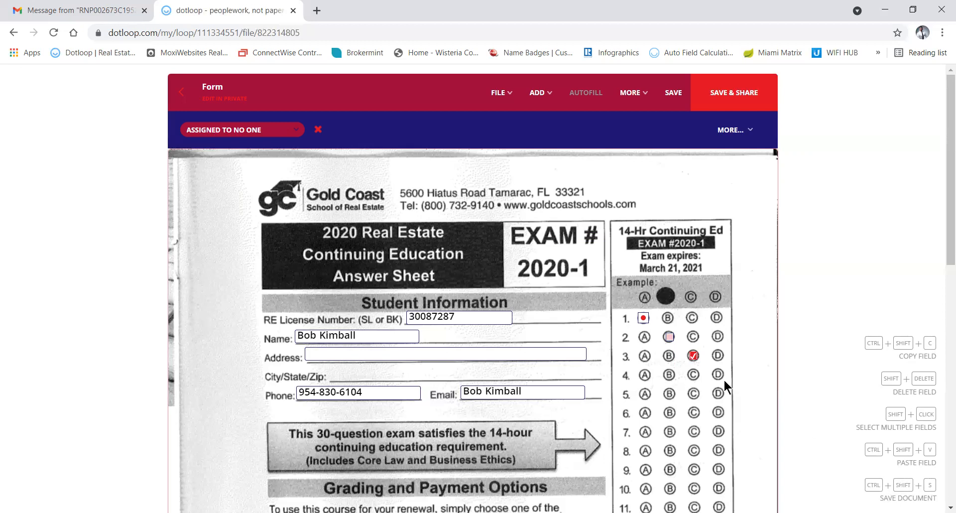
# Paste copies of the checked checkbox onto answers 4B, 5C and 6A.
pyautogui.hotkey('ctrl', 'shift', 'c')
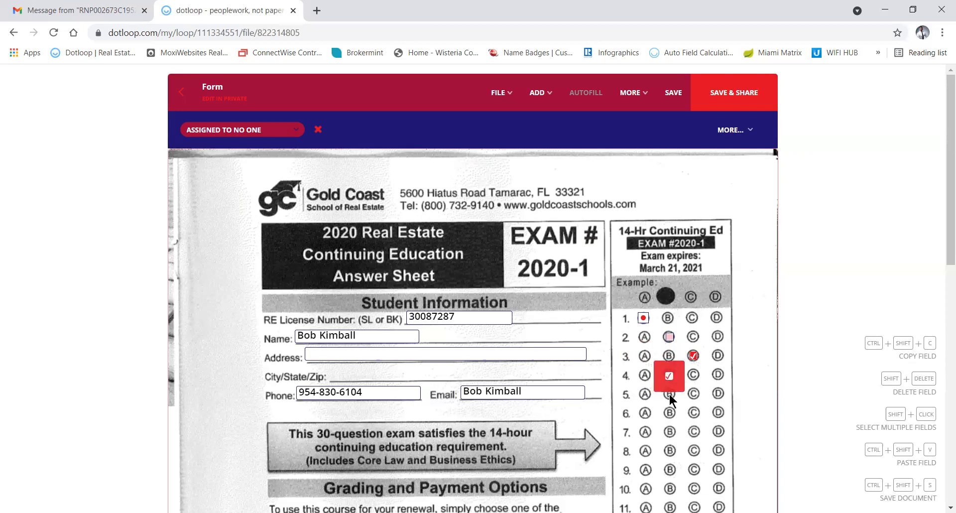
pyautogui.click(669, 394)
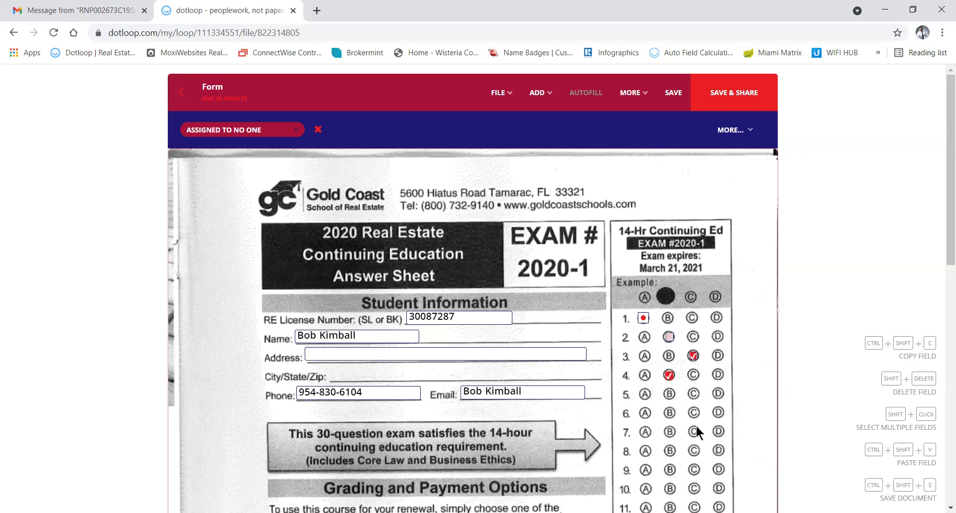
pyautogui.hotkey('ctrl', 'shift', 'v')
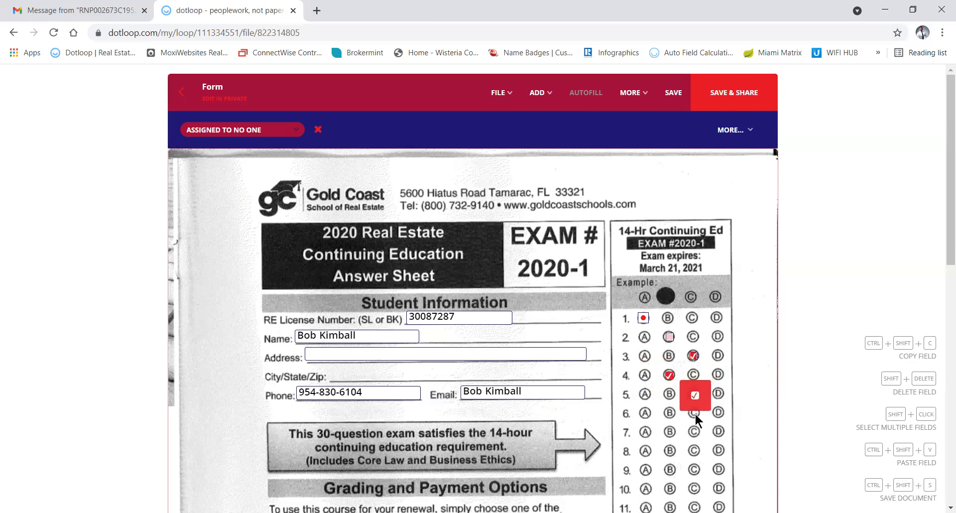
pyautogui.click(694, 413)
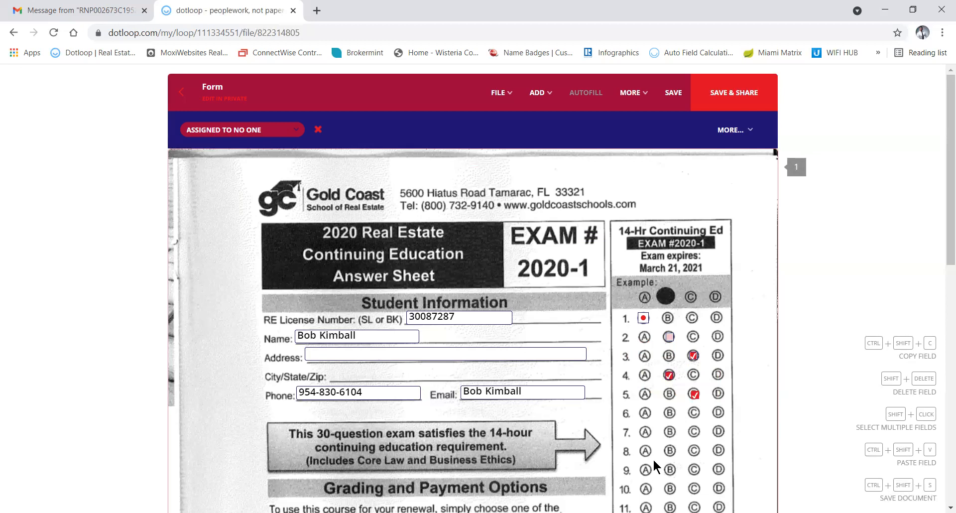
pyautogui.hotkey('ctrl', 'shift', 'v')
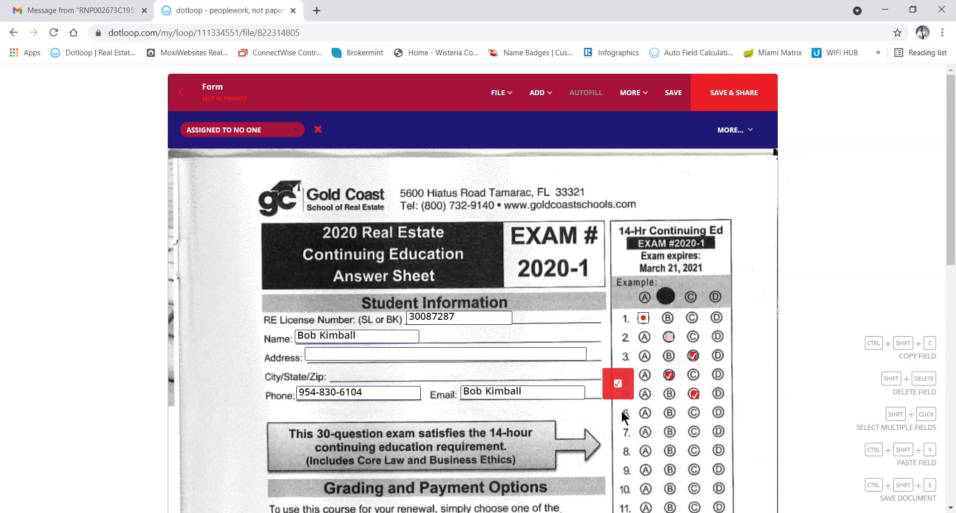
pyautogui.click(644, 432)
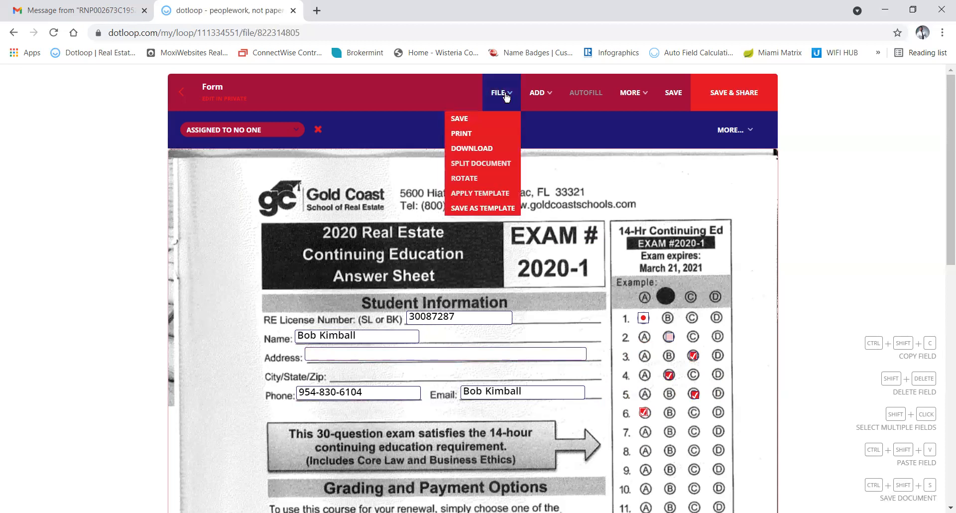
# Drop an initials field left of the Student Affidavit Signature line, dismissing its assign popup.
pyautogui.moveTo(543, 91)
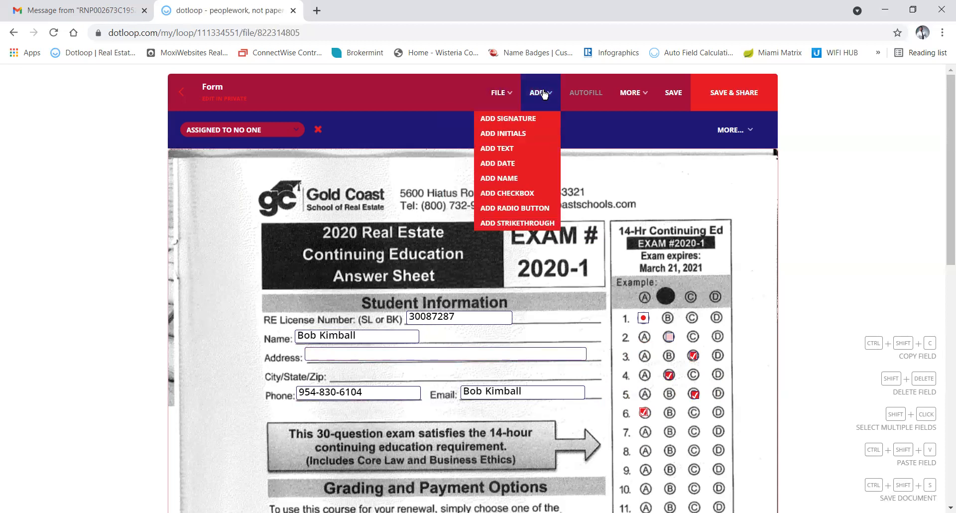
pyautogui.click(514, 134)
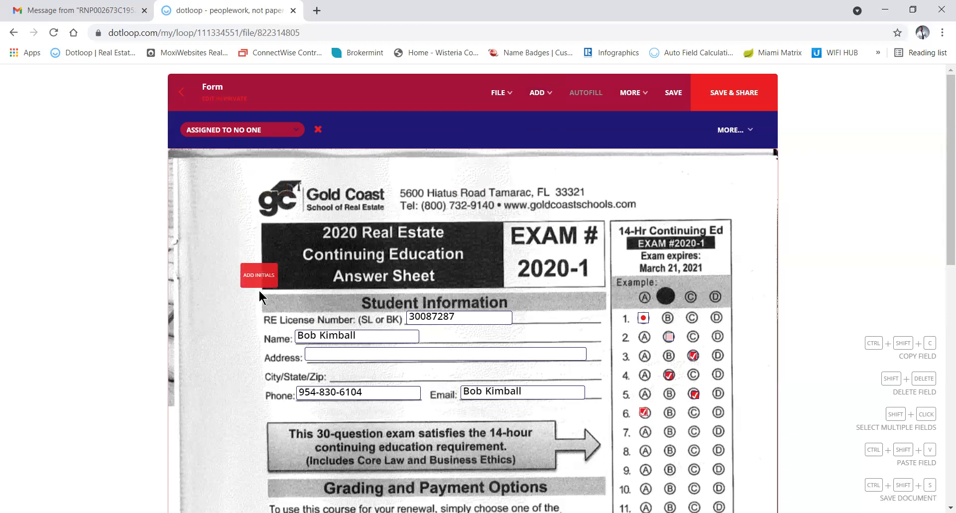
pyautogui.scroll(-10, 254, 404)
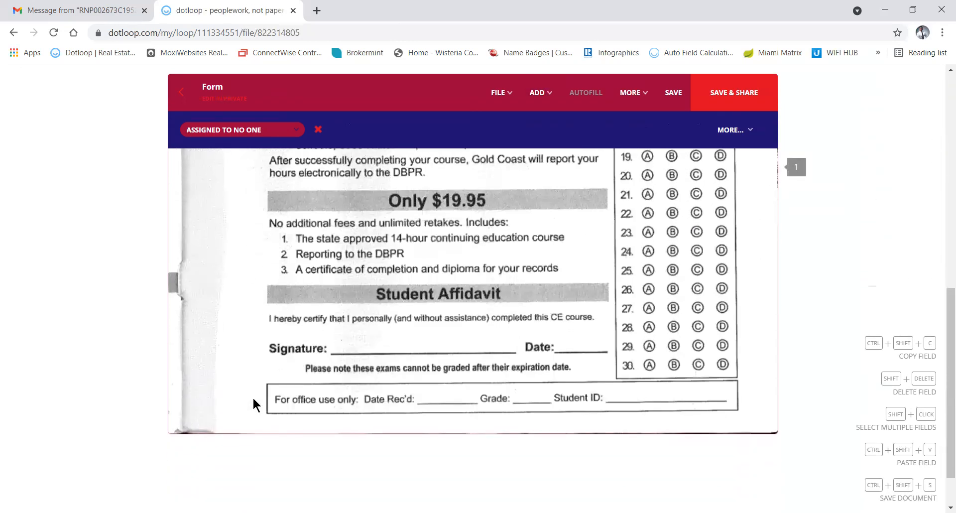
pyautogui.click(237, 374)
pyautogui.click(244, 434)
pyautogui.moveTo(237, 364)
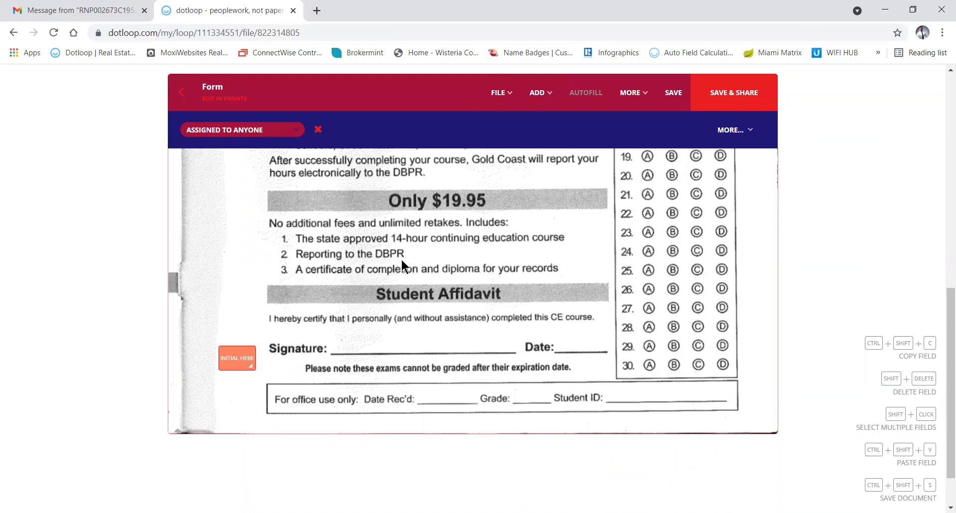
# Save the answer sheet and leave the document to reach the Share Documents? prompt.
pyautogui.click(675, 98)
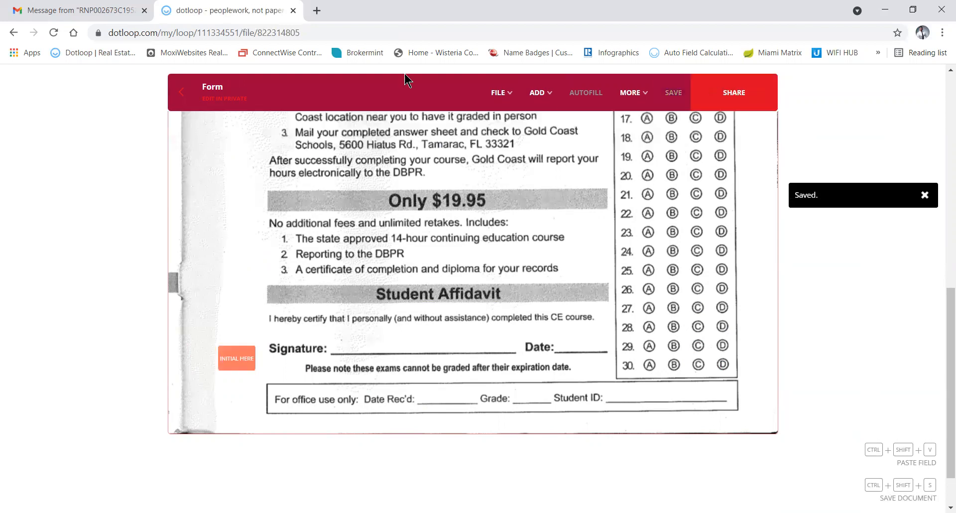
pyautogui.click(182, 89)
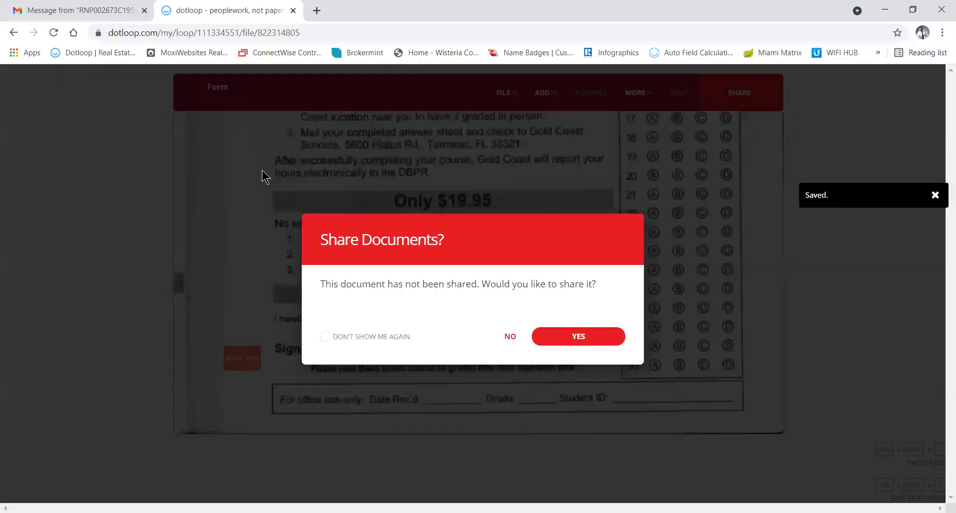
pyautogui.moveTo(504, 338); pyautogui.dragTo(515, 291)
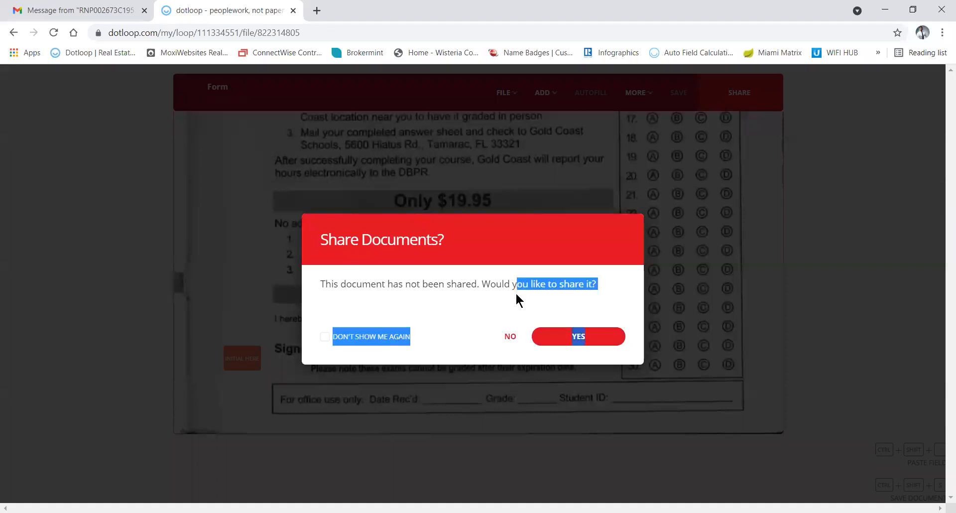